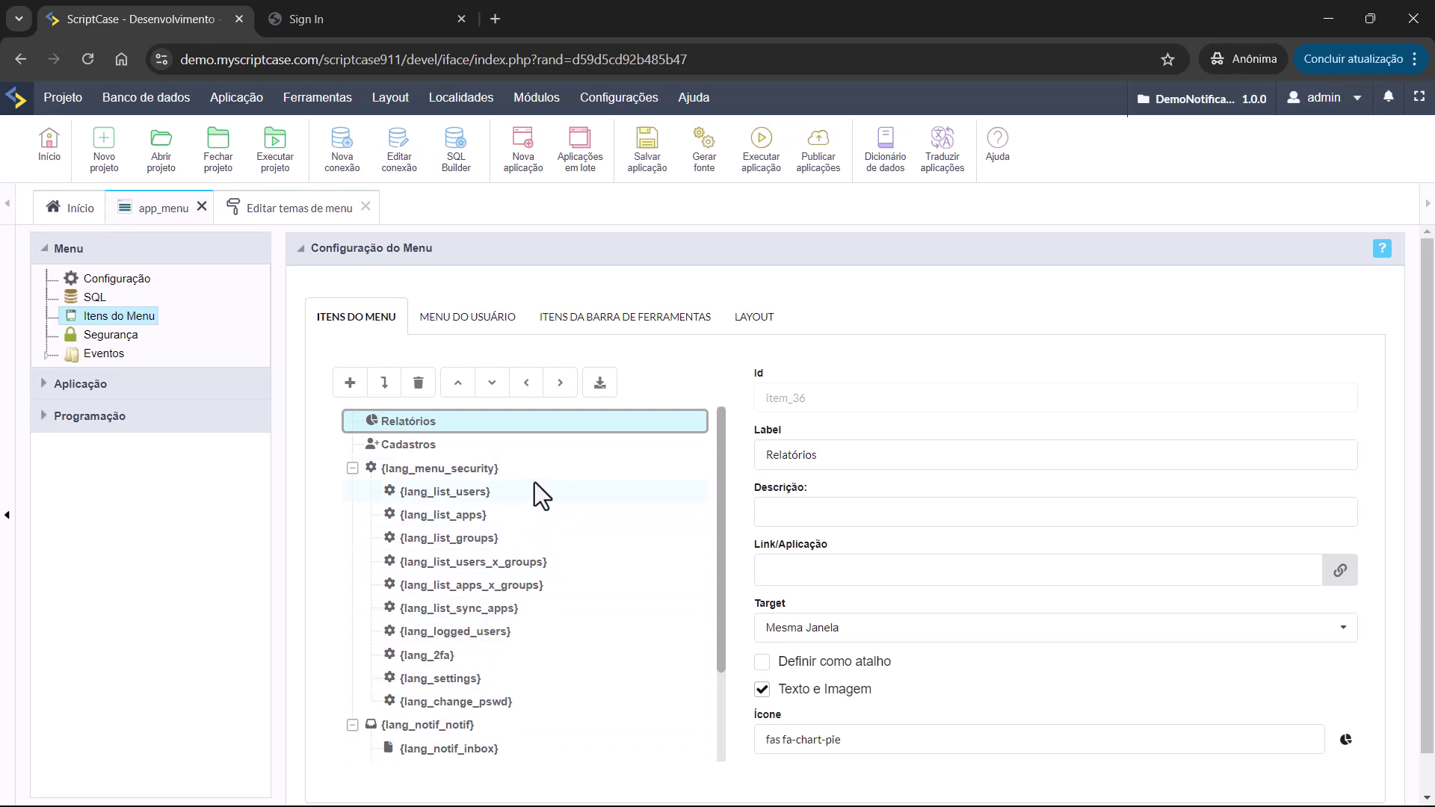
Move from the app_menu user menu and toolbar items settings to its Layout tab.
{"action": "scroll", "coordinate": [598, 623], "scroll_direction": "down", "scroll_amount": 3}
{"action": "scroll", "coordinate": [598, 623], "scroll_direction": "up", "scroll_amount": 3}
{"action": "scroll", "coordinate": [536, 550], "scroll_direction": "down", "scroll_amount": 3}
{"action": "scroll", "coordinate": [534, 573], "scroll_direction": "up", "scroll_amount": 3}
{"action": "left_click", "coordinate": [469, 331]}
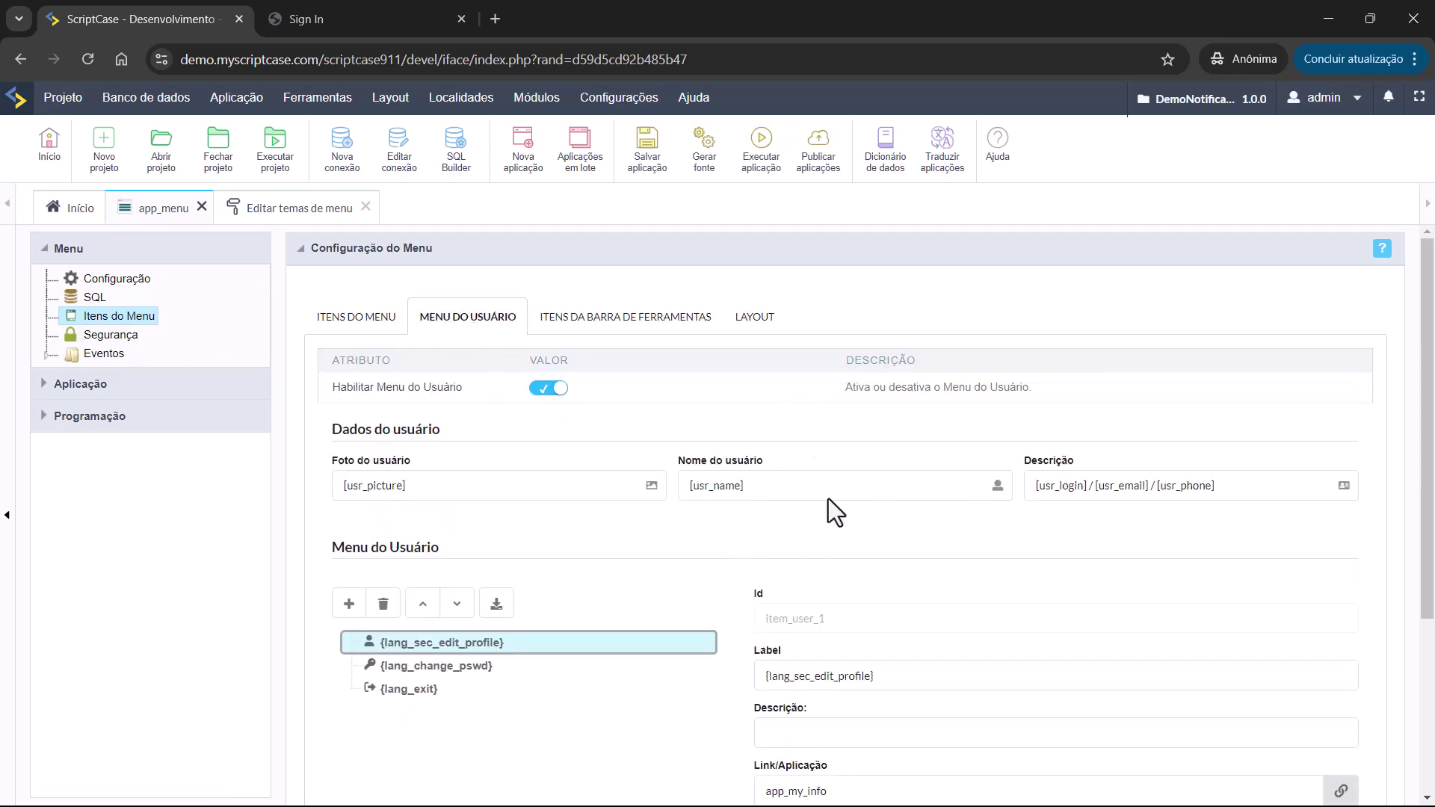
{"action": "scroll", "coordinate": [748, 545], "scroll_direction": "down", "scroll_amount": 3}
{"action": "scroll", "coordinate": [770, 551], "scroll_direction": "up", "scroll_amount": 3}
{"action": "left_click", "coordinate": [1324, 98]}
{"action": "left_click", "coordinate": [827, 460]}
{"action": "left_click", "coordinate": [633, 321]}
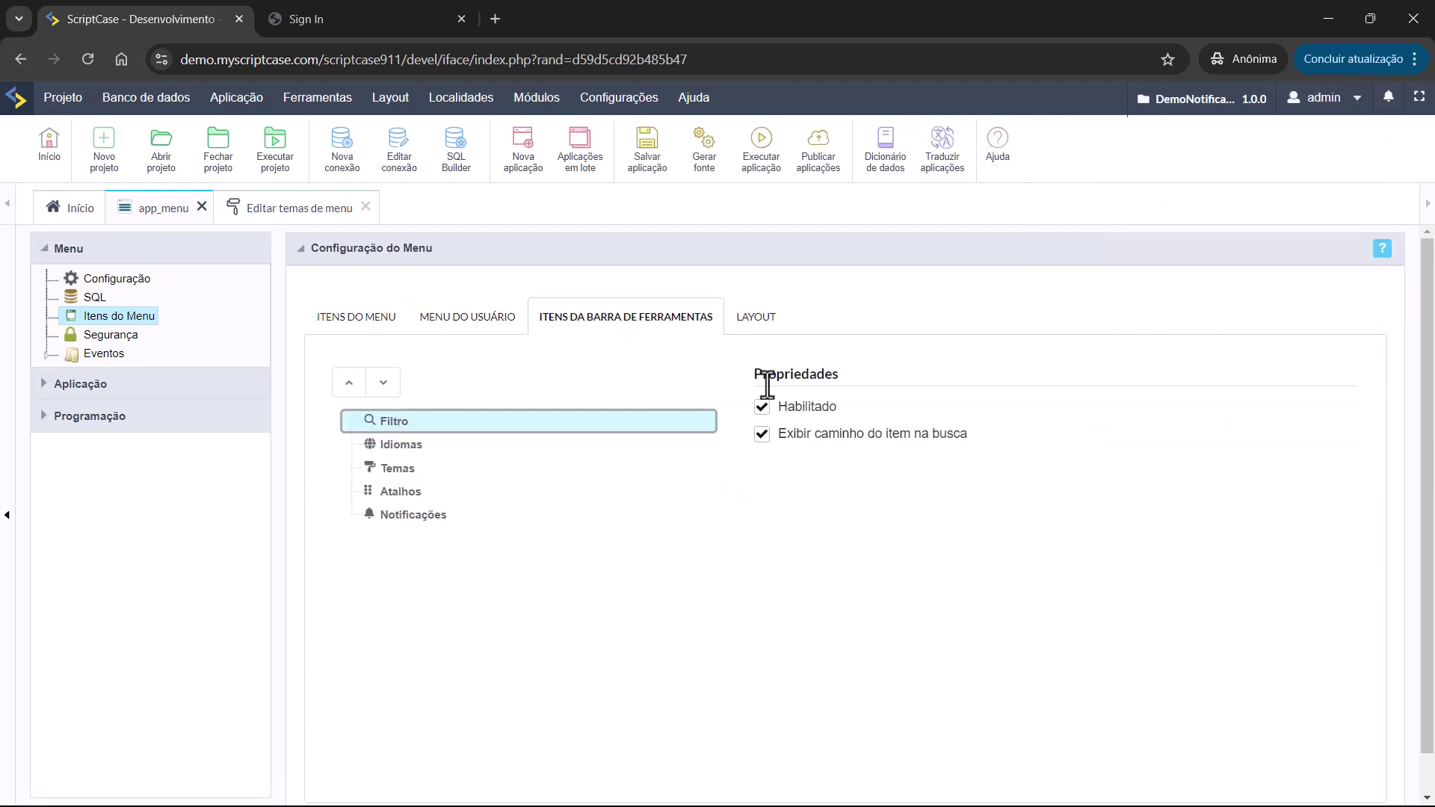
{"action": "left_click", "coordinate": [756, 318]}
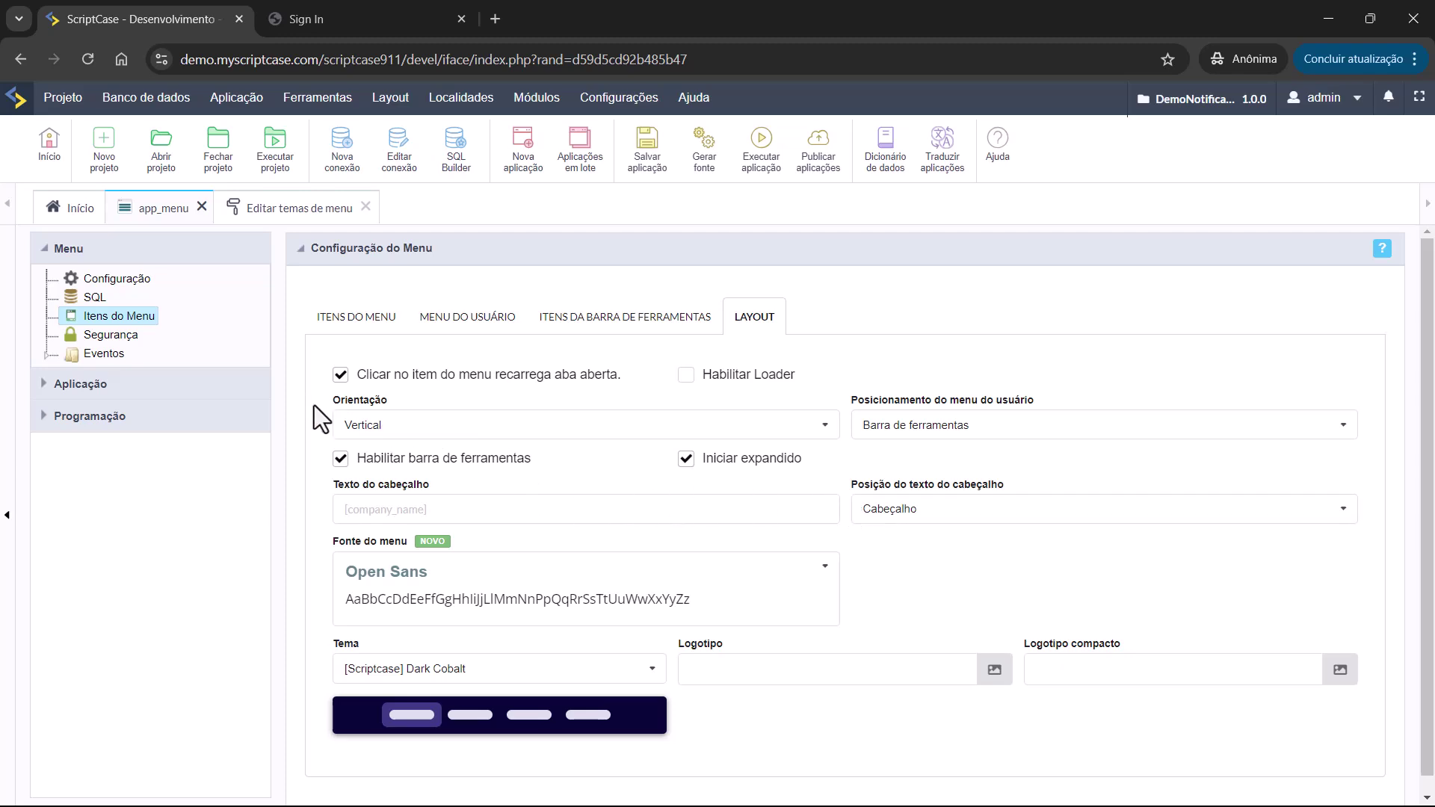
Keep Vertical orientation, the user menu in the toolbar, and header text in the header.
{"action": "left_click", "coordinate": [393, 426]}
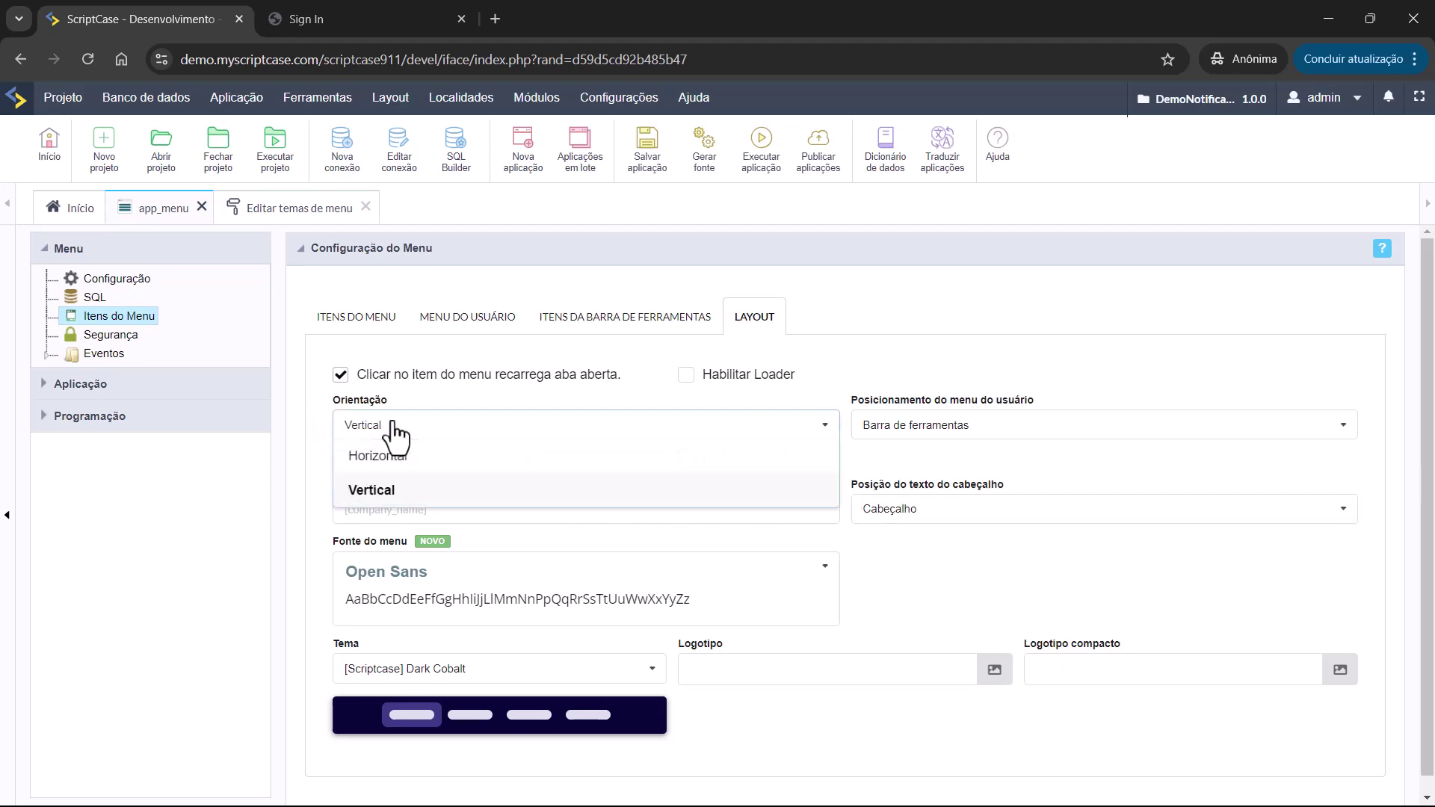
{"action": "left_click", "coordinate": [834, 387]}
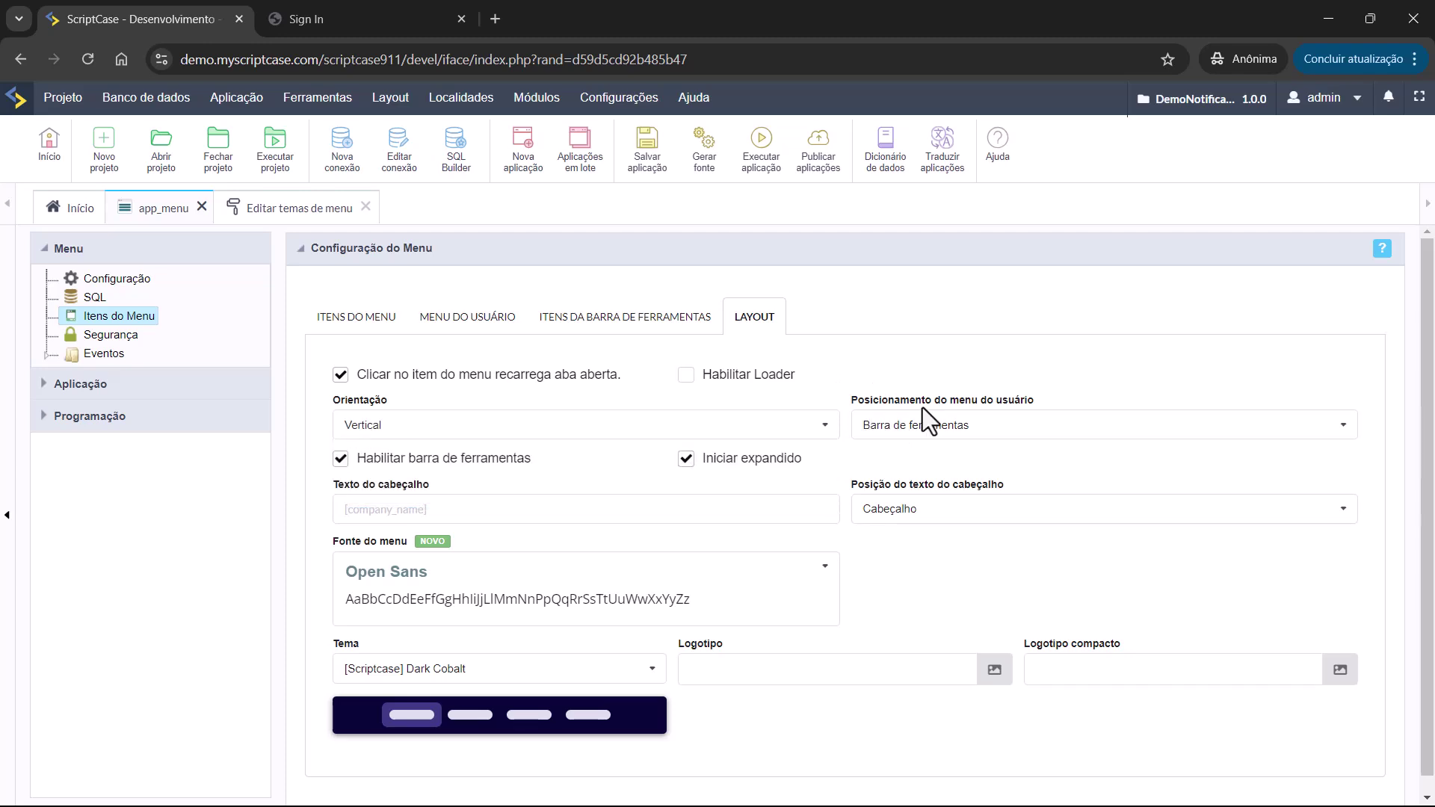
{"action": "left_click", "coordinate": [961, 430]}
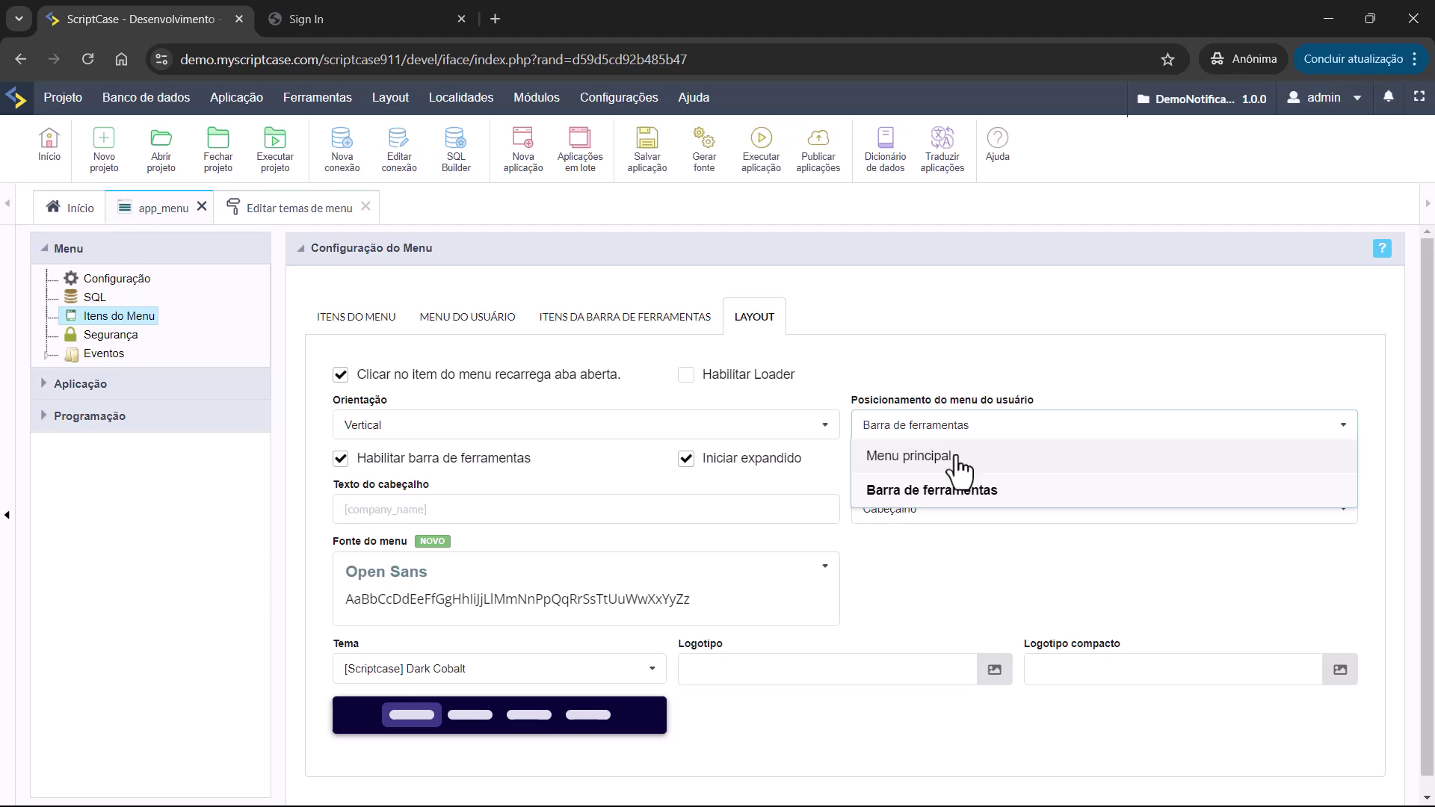
{"action": "left_click", "coordinate": [934, 367]}
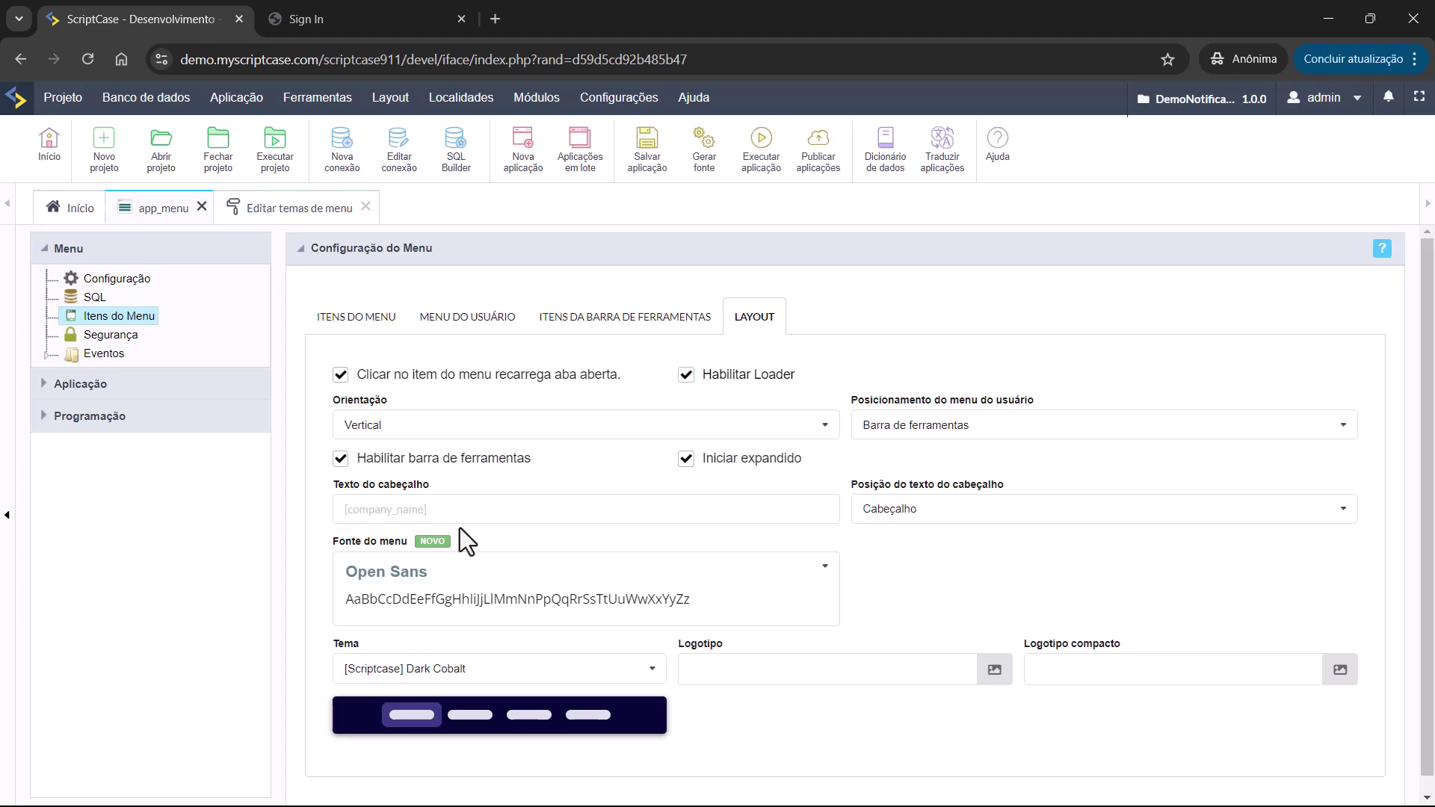
{"action": "left_click", "coordinate": [977, 514]}
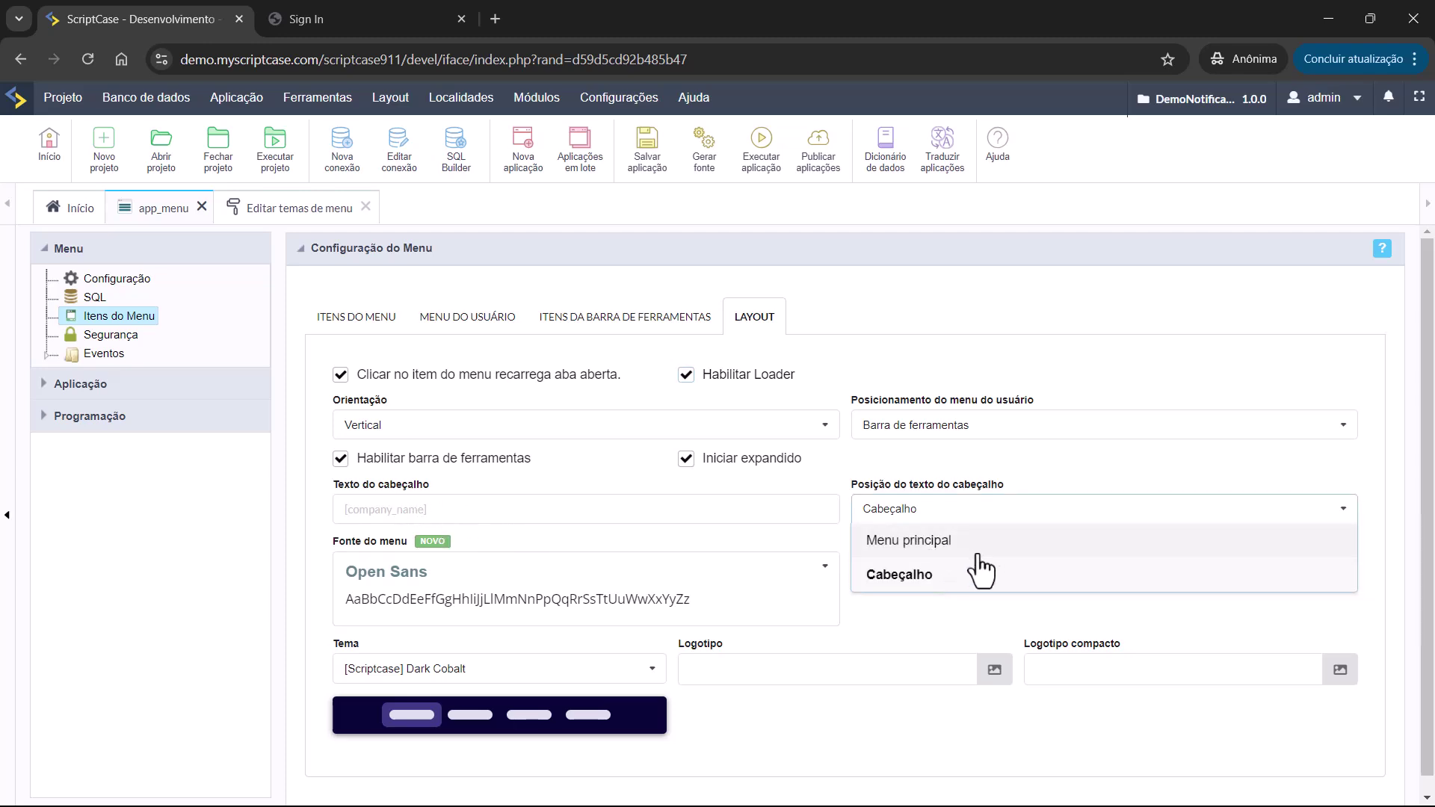
{"action": "left_click", "coordinate": [884, 468]}
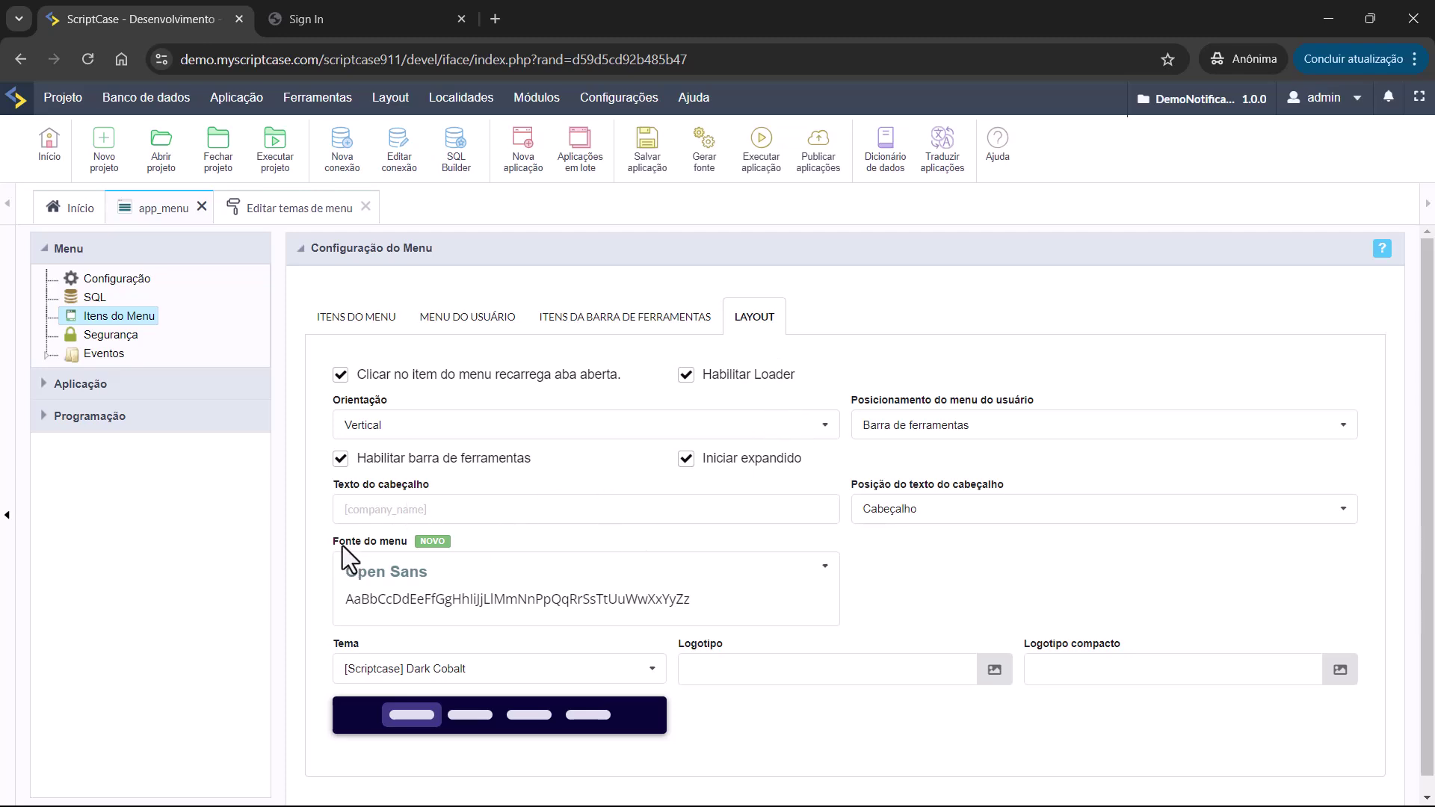
Keep Open Sans as the menu font and bring up the menu theme list.
{"action": "left_click", "coordinate": [491, 570]}
{"action": "scroll", "coordinate": [500, 409], "scroll_direction": "down", "scroll_amount": 6}
{"action": "scroll", "coordinate": [639, 456], "scroll_direction": "up", "scroll_amount": 6}
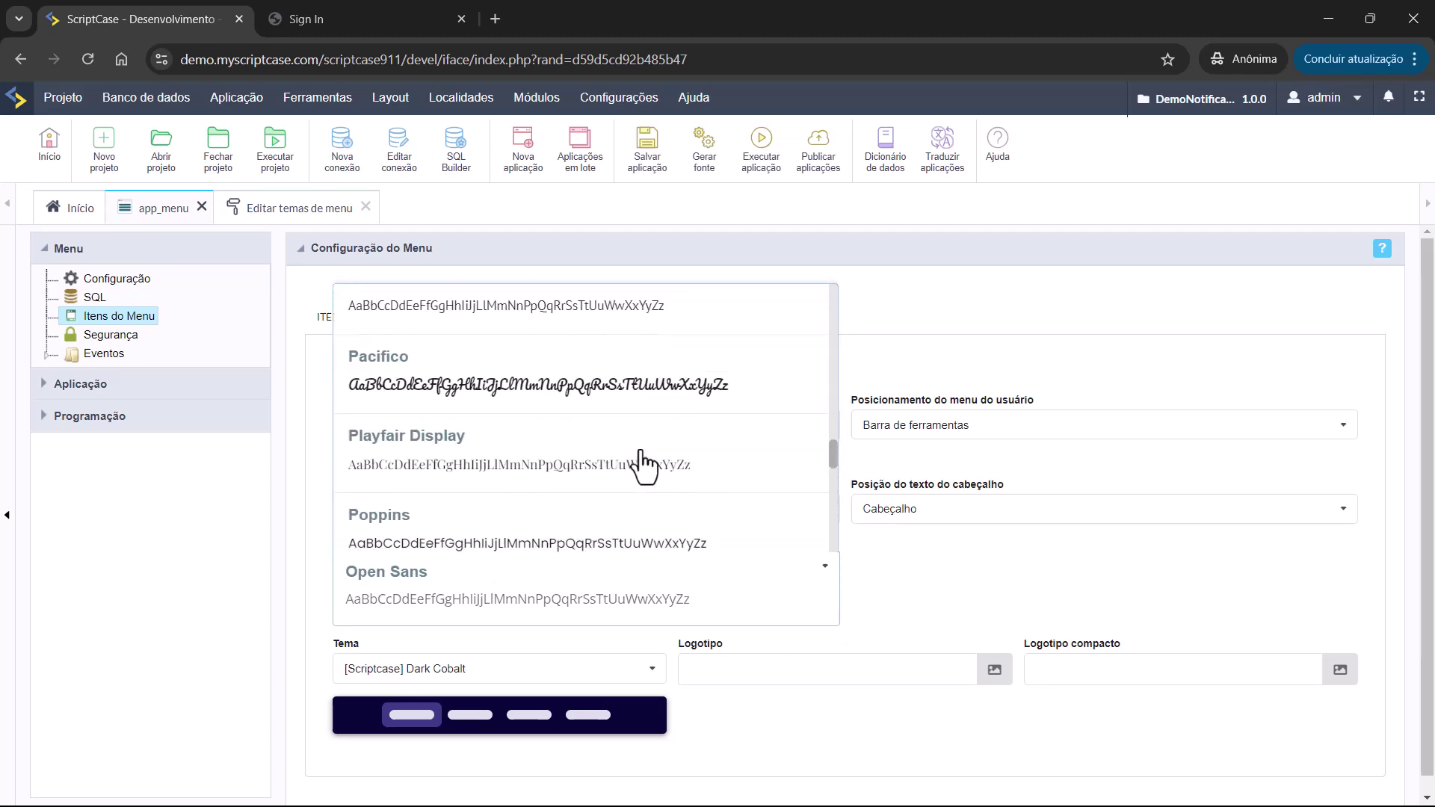
{"action": "left_click", "coordinate": [973, 585]}
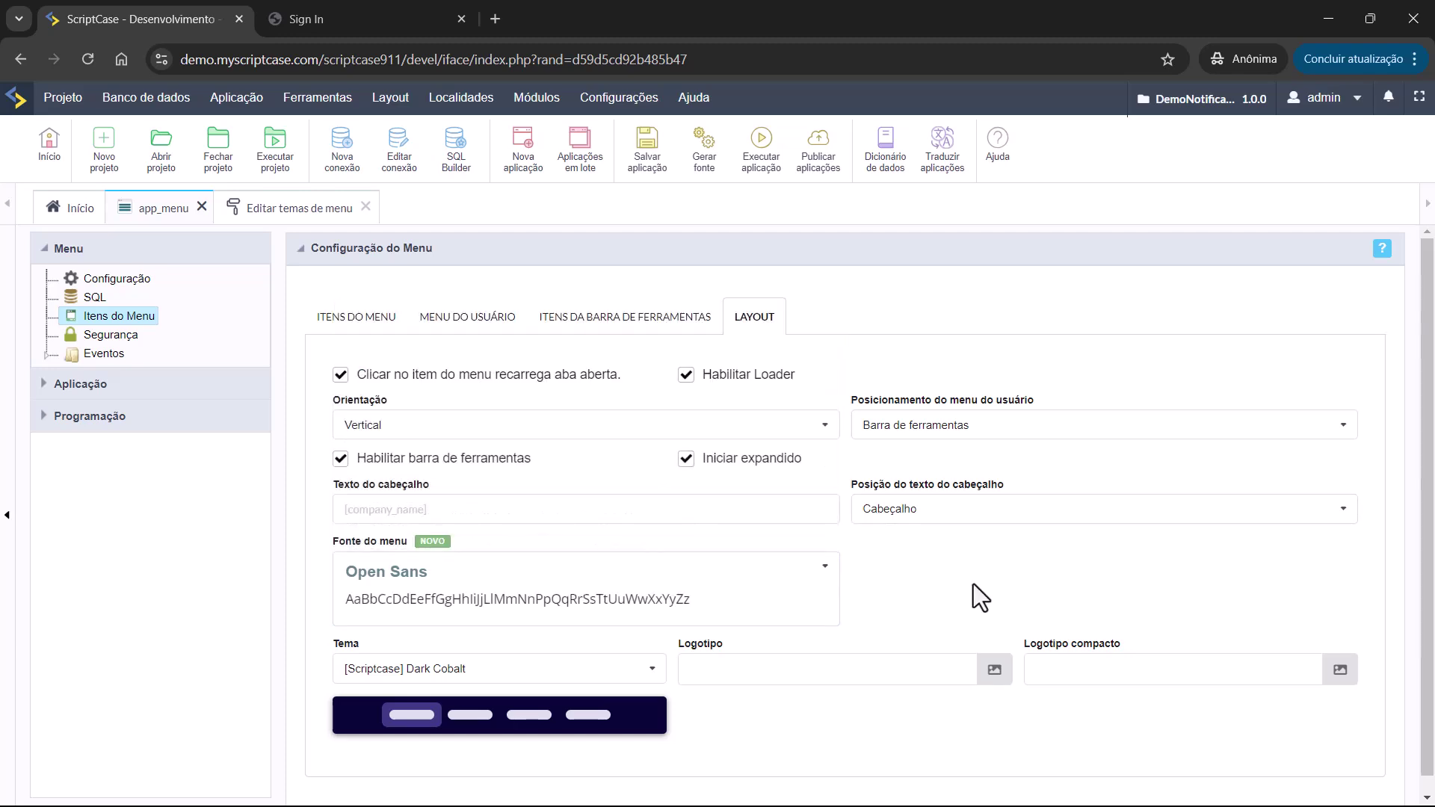
{"action": "left_click", "coordinate": [527, 668]}
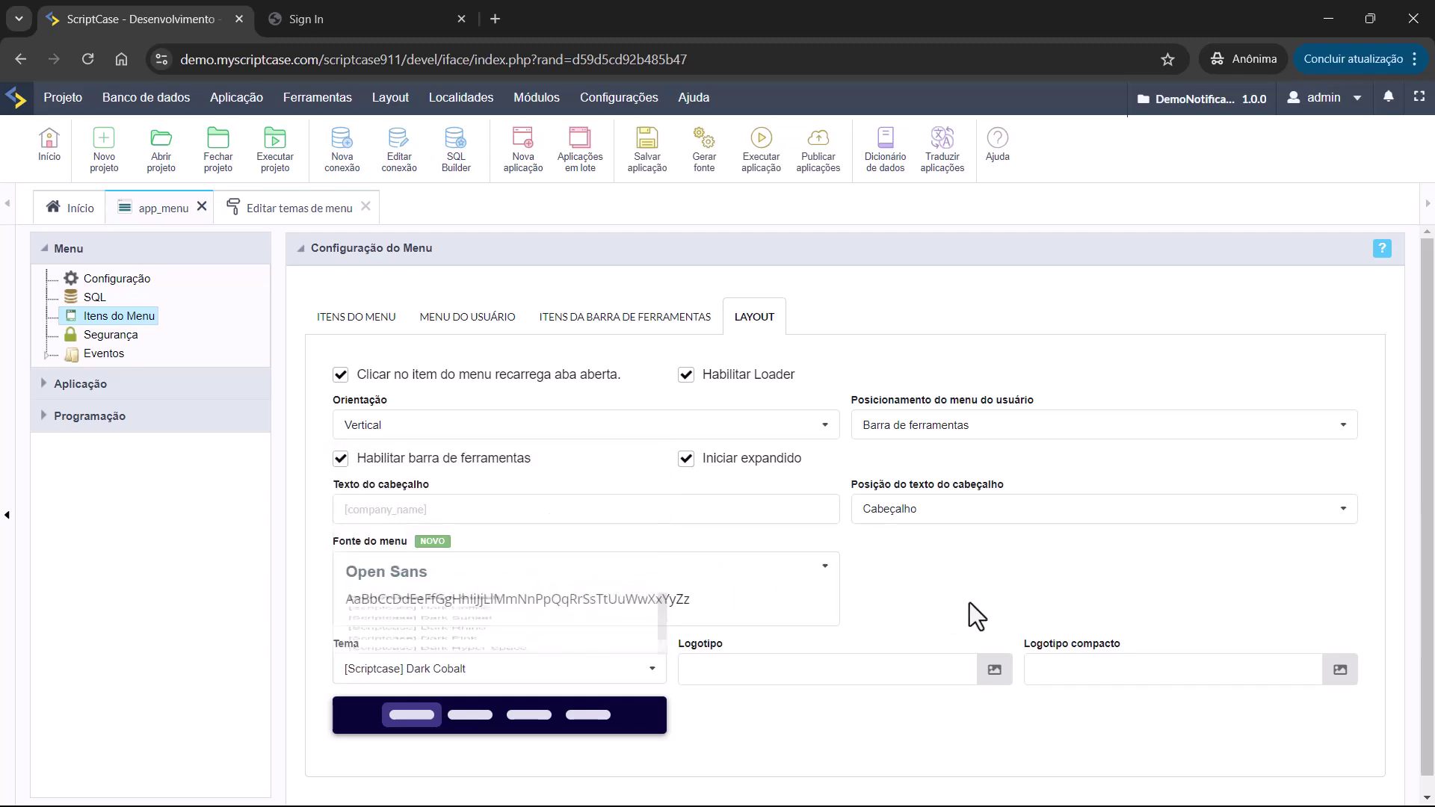
Open and dismiss the menu logo image browser, then run app_menu to test it.
{"action": "left_click", "coordinate": [994, 669]}
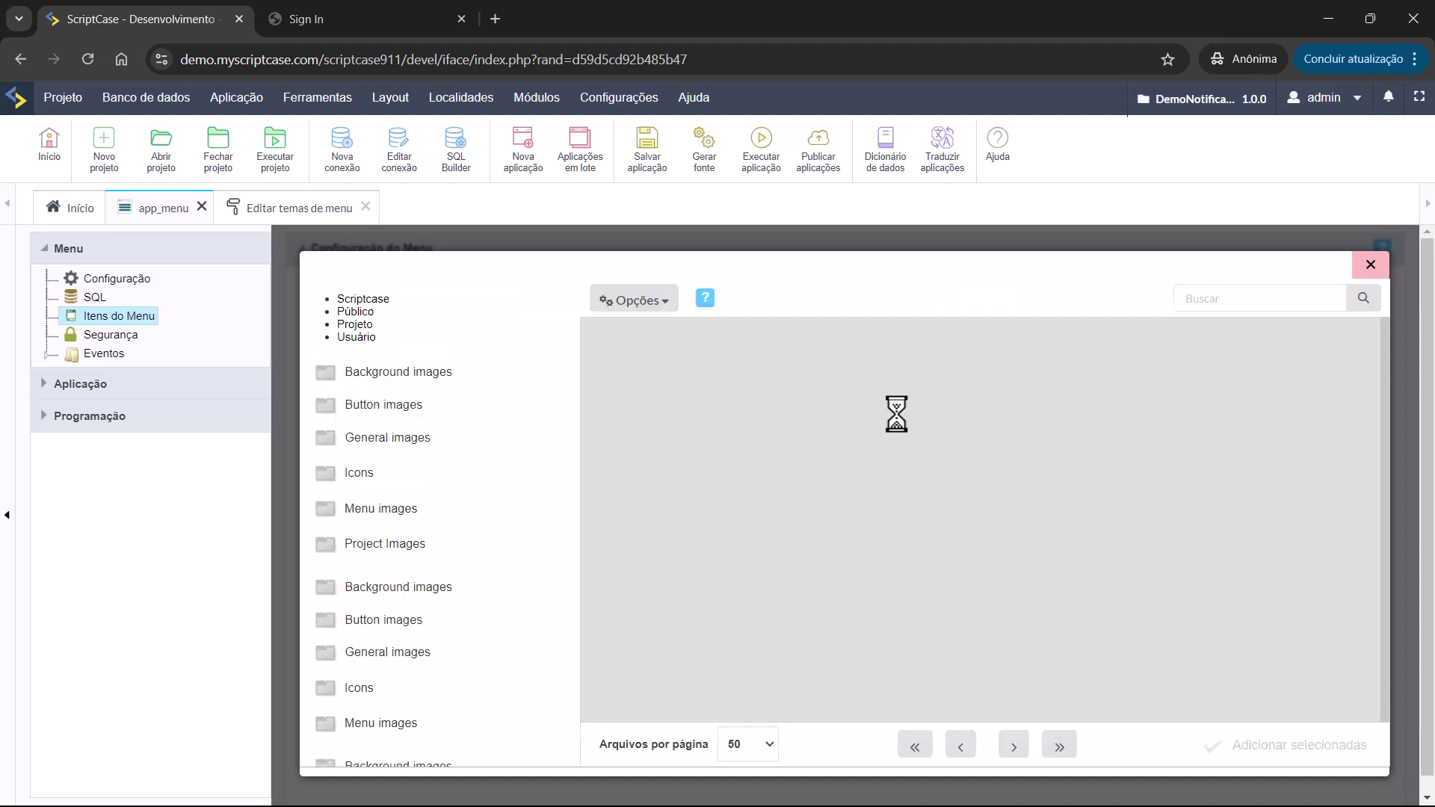
{"action": "key", "text": "Escape"}
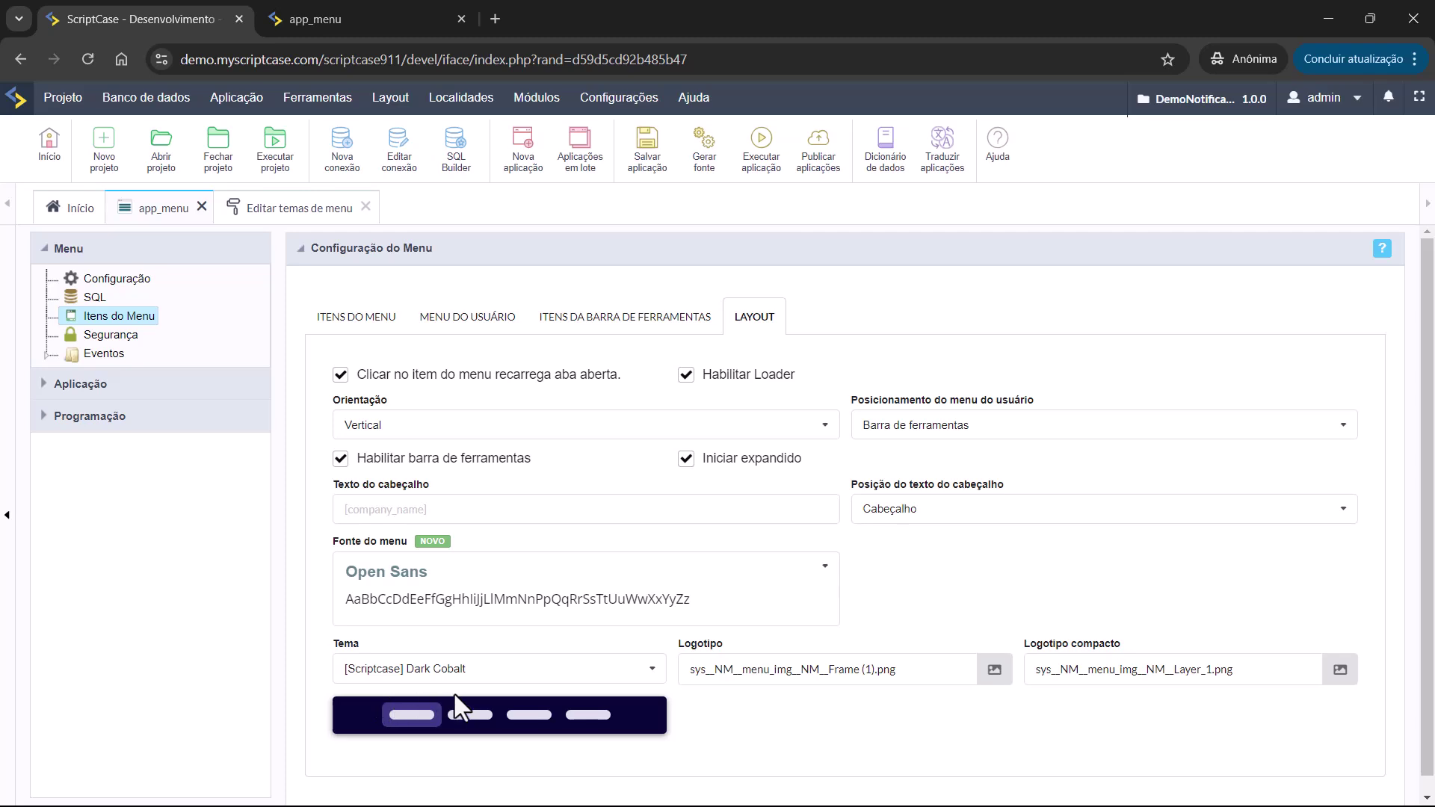
{"action": "left_click", "coordinate": [761, 157]}
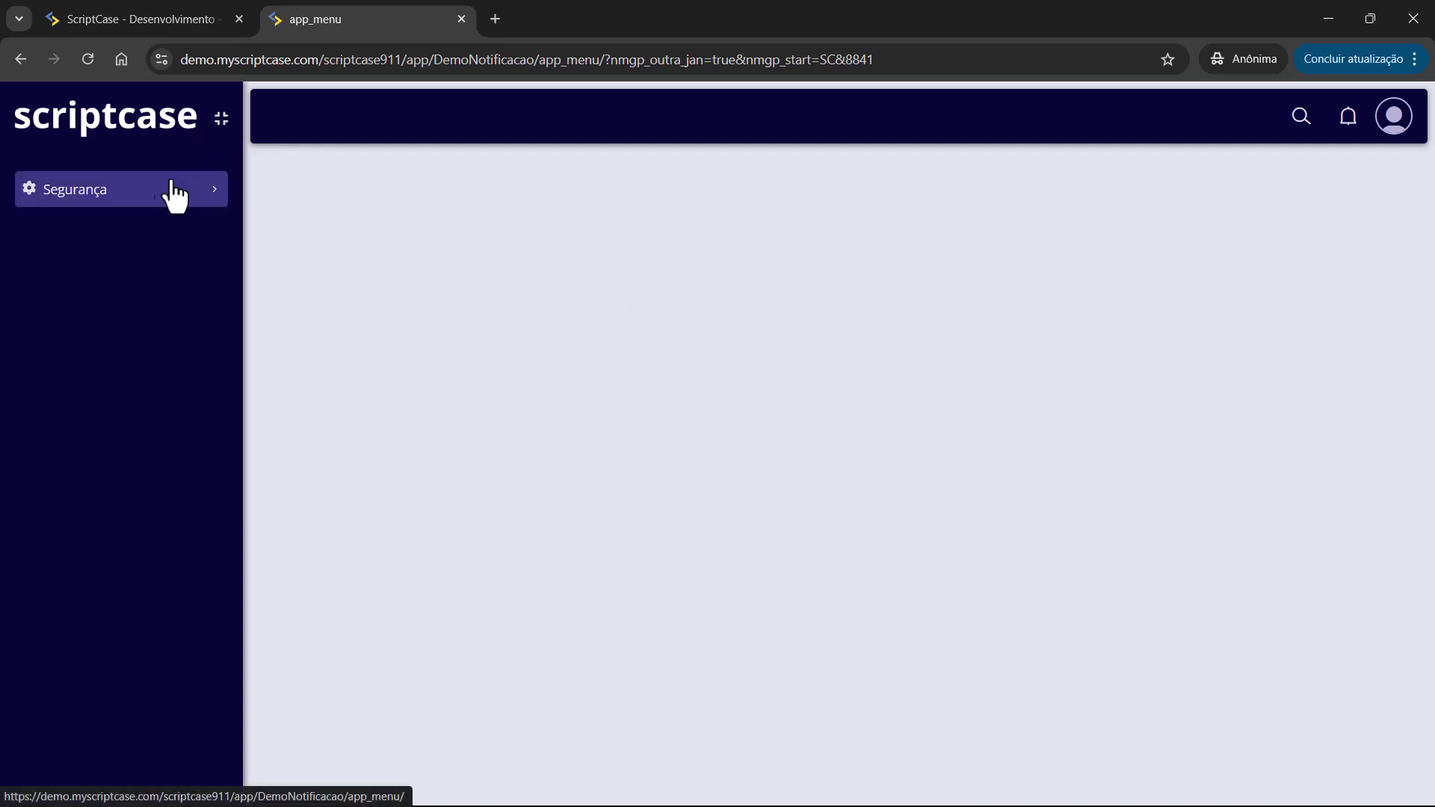
{"action": "left_click", "coordinate": [221, 120]}
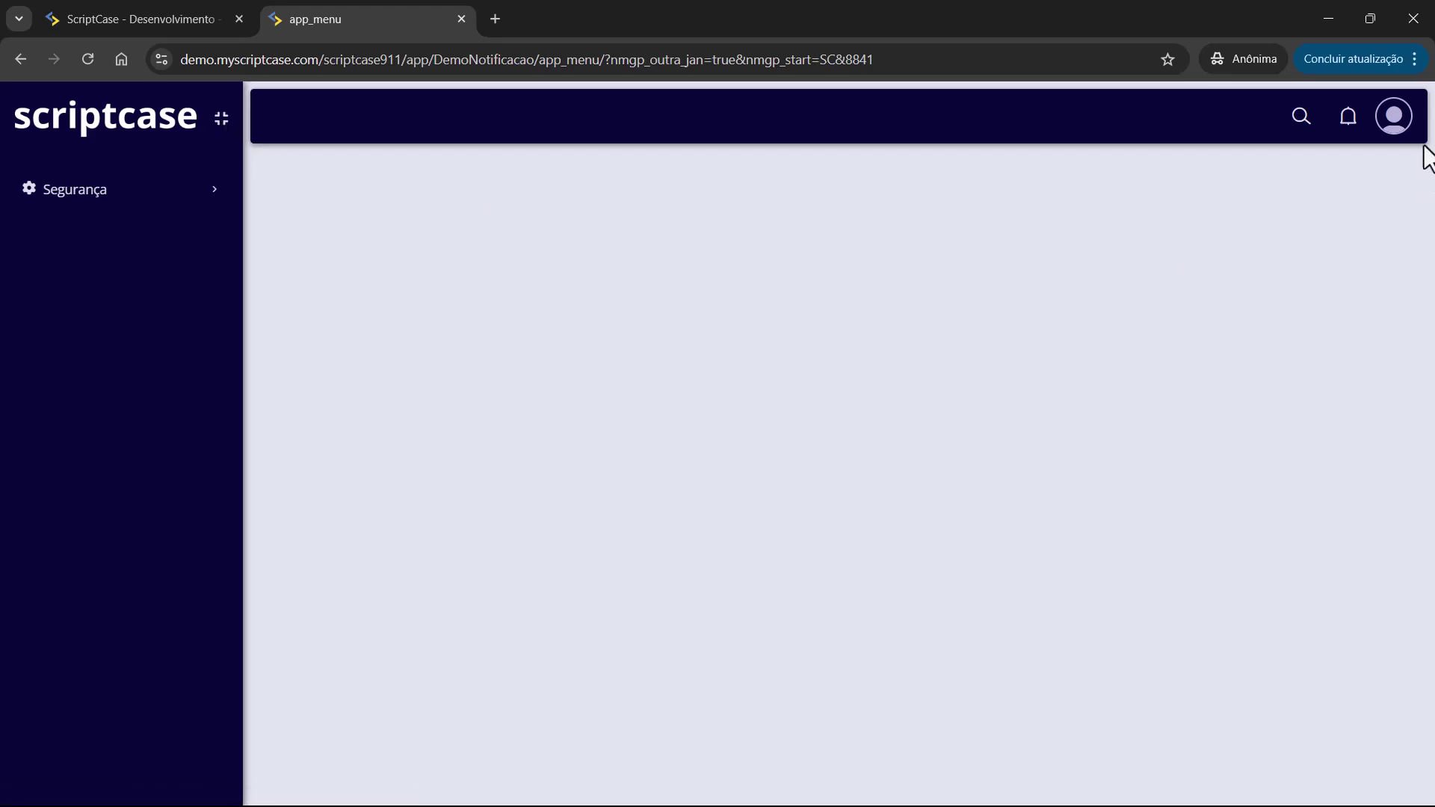
{"action": "left_click", "coordinate": [1400, 133]}
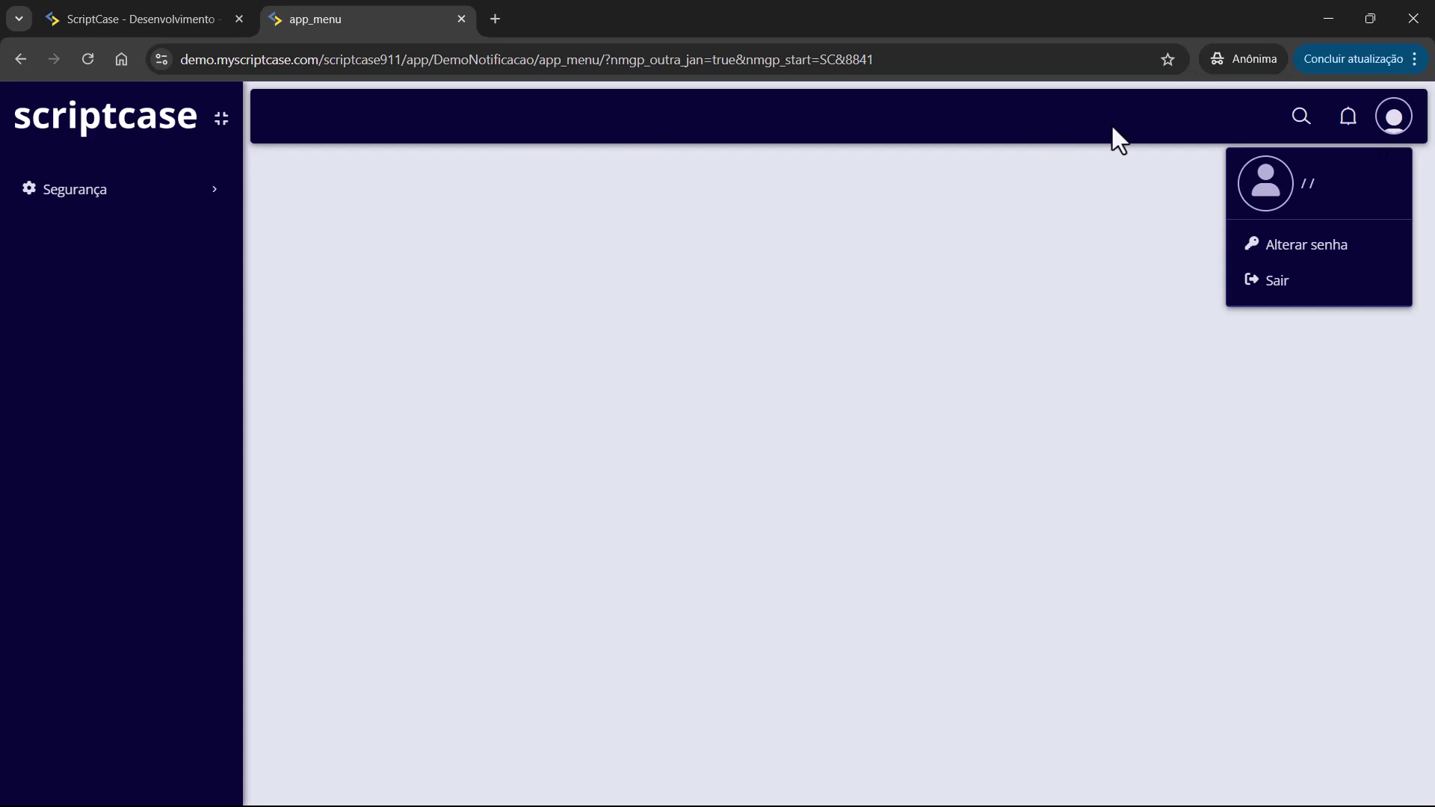
{"action": "left_click", "coordinate": [1149, 213]}
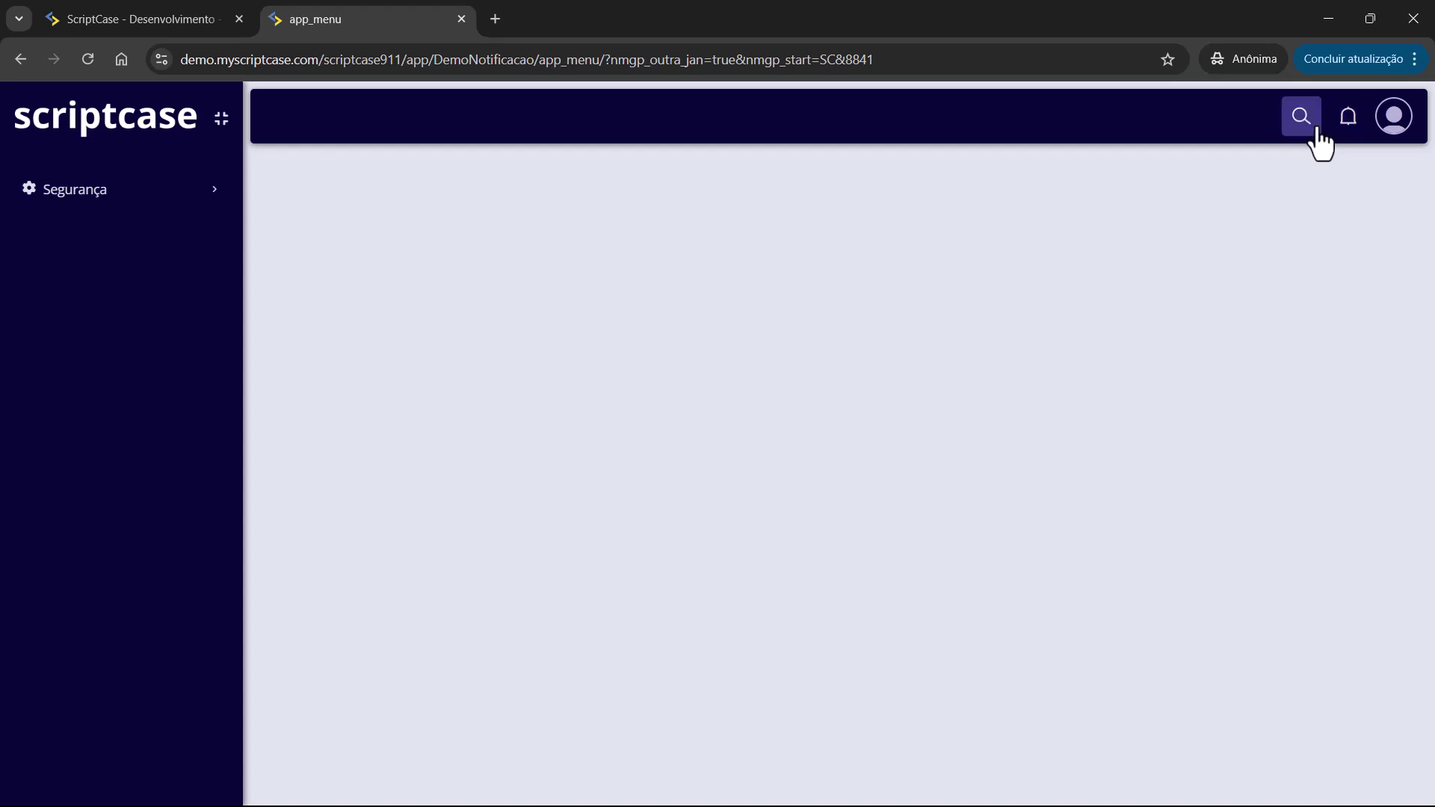
{"action": "left_click", "coordinate": [168, 15]}
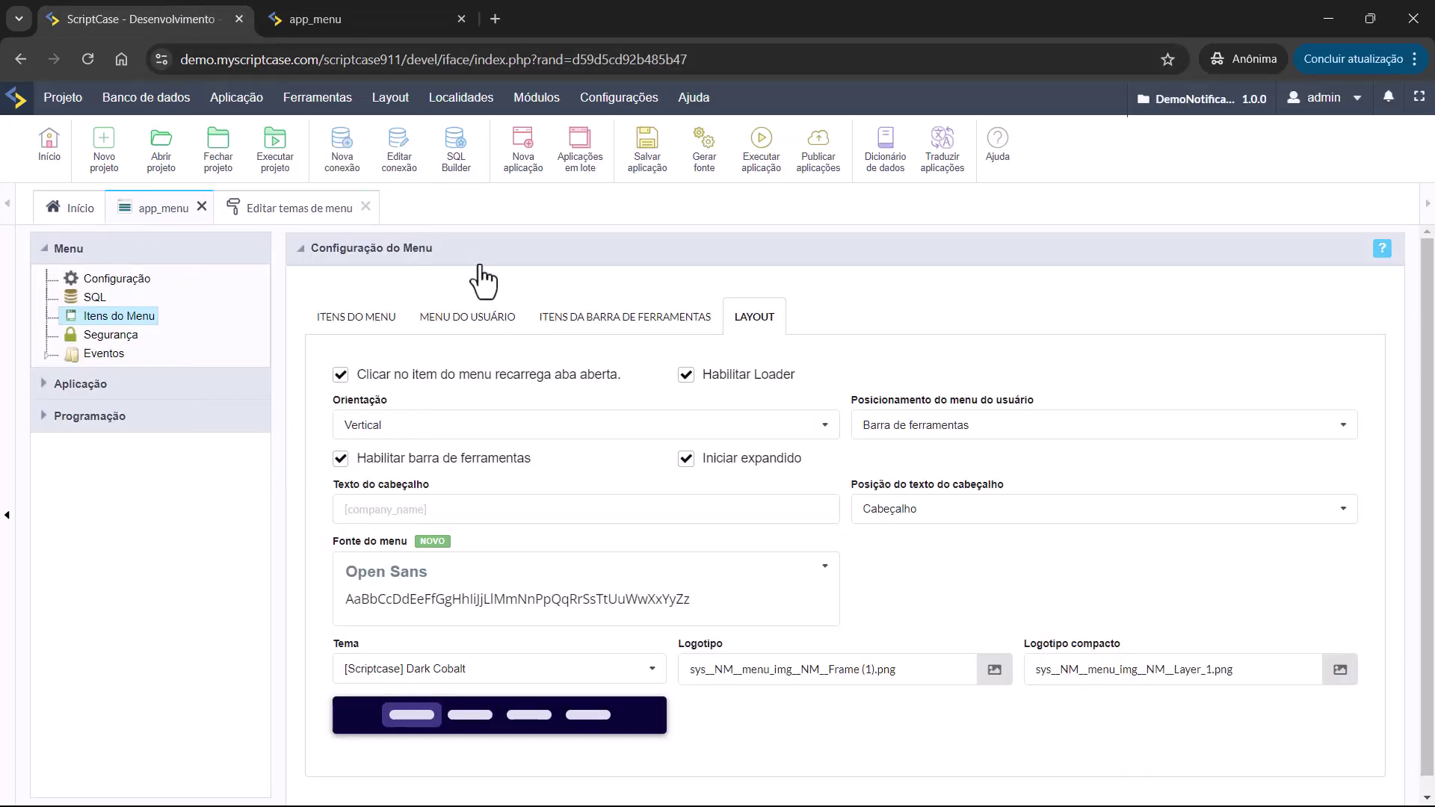
Limit the Temas toolbar item to Dark Cobalt, Dark Sunset and Dark Pink, then run the app.
{"action": "left_click", "coordinate": [589, 330]}
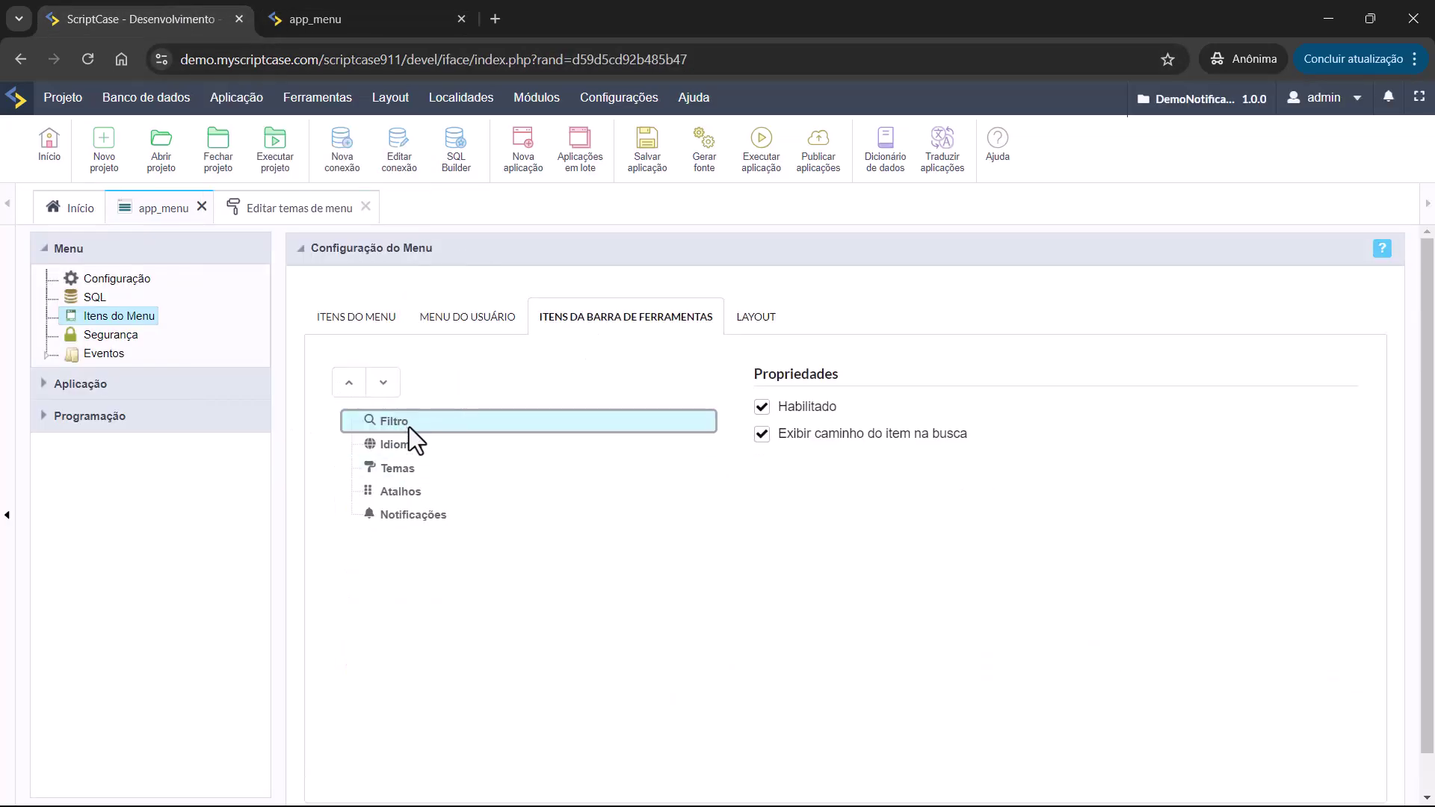
{"action": "left_click", "coordinate": [408, 470]}
{"action": "left_click", "coordinate": [921, 459]}
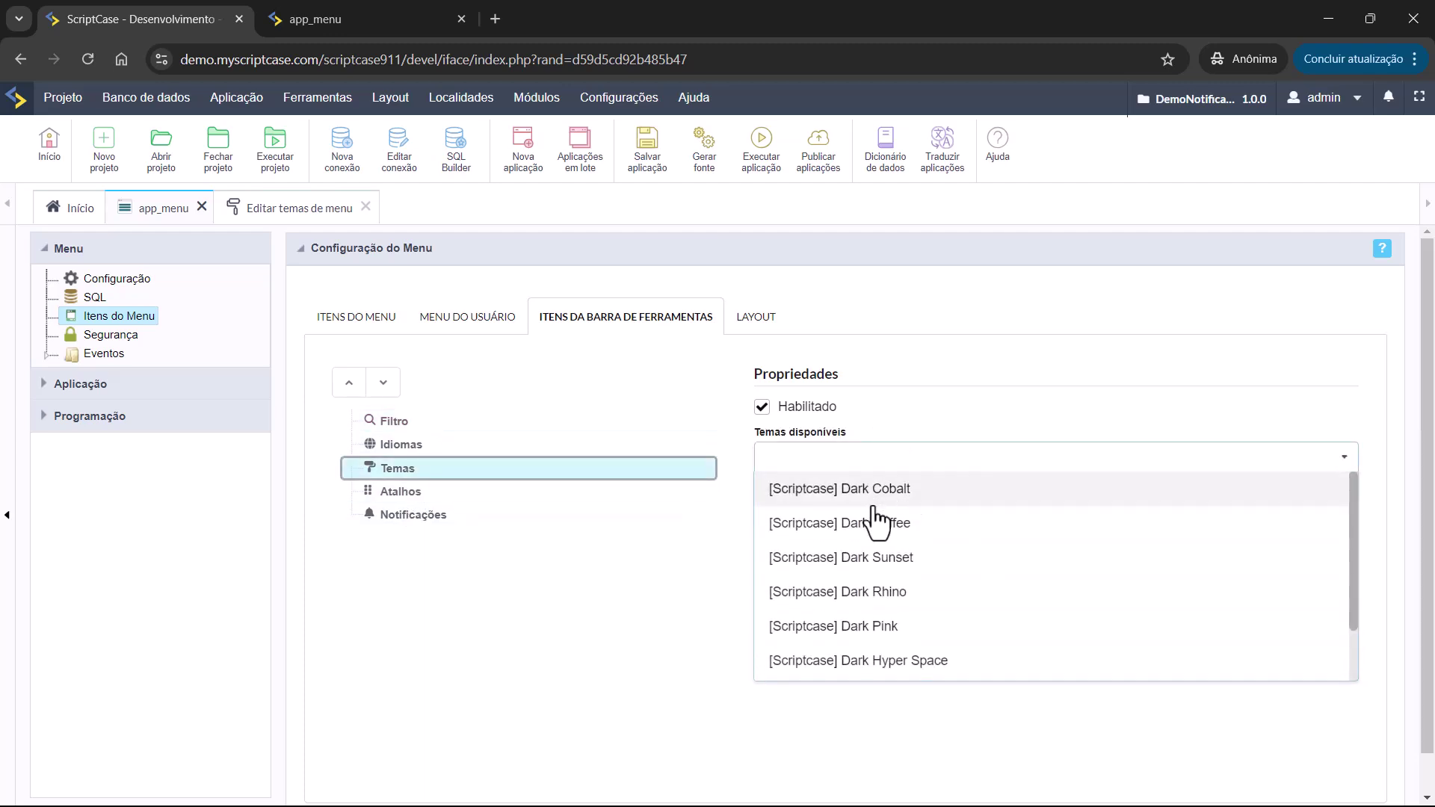
{"action": "left_click", "coordinate": [874, 506]}
{"action": "left_click", "coordinate": [876, 523]}
{"action": "left_click", "coordinate": [876, 559]}
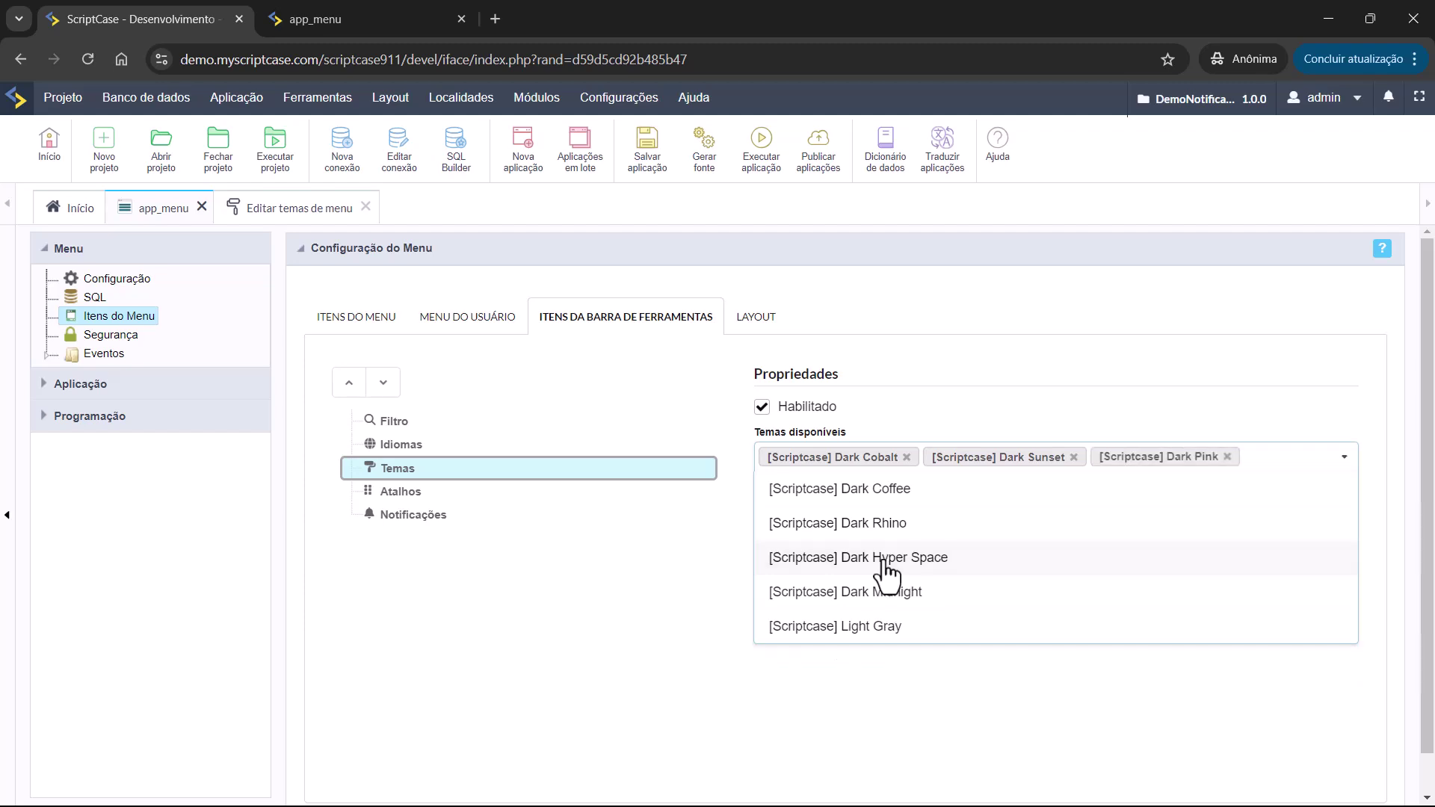
{"action": "left_click", "coordinate": [661, 606]}
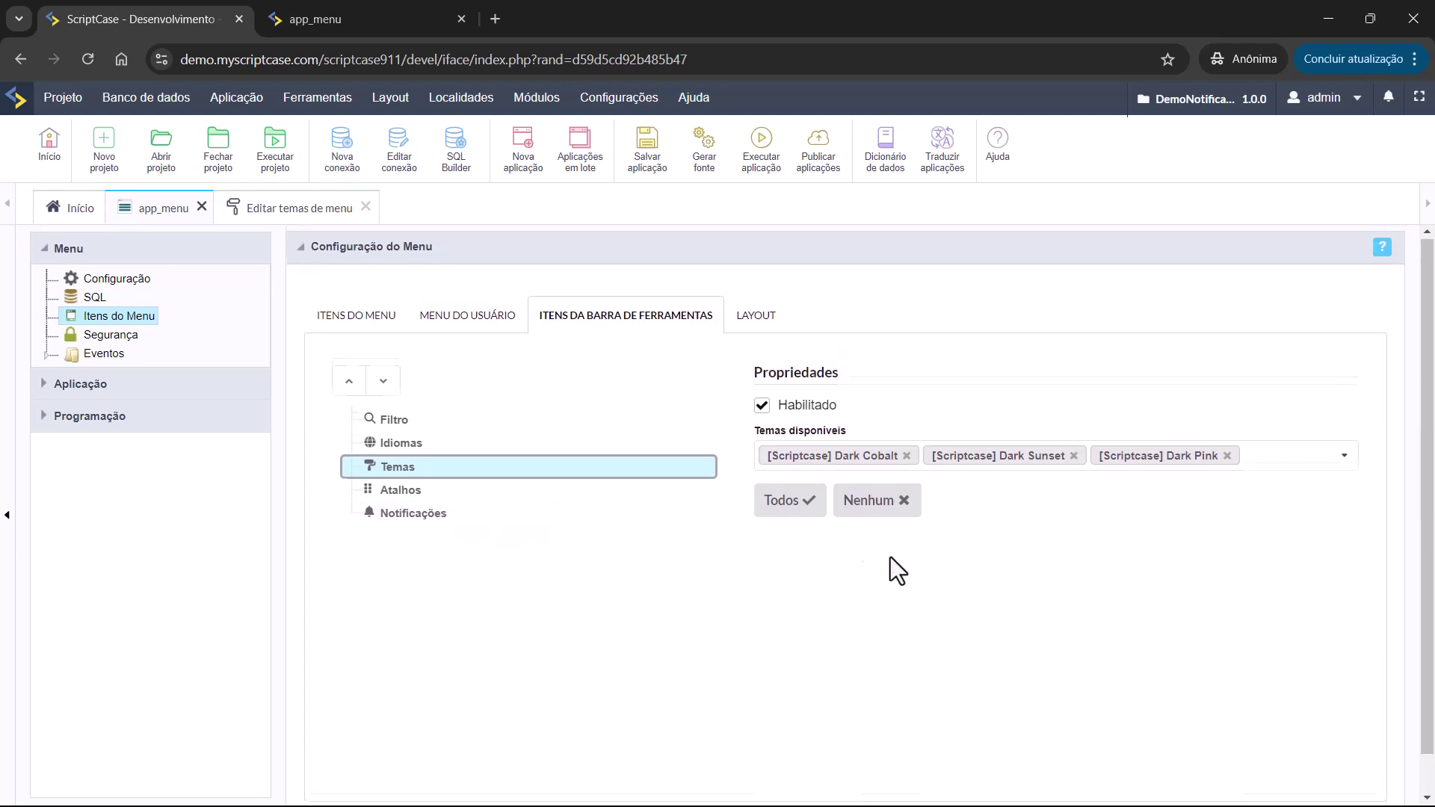
{"action": "left_click", "coordinate": [771, 154]}
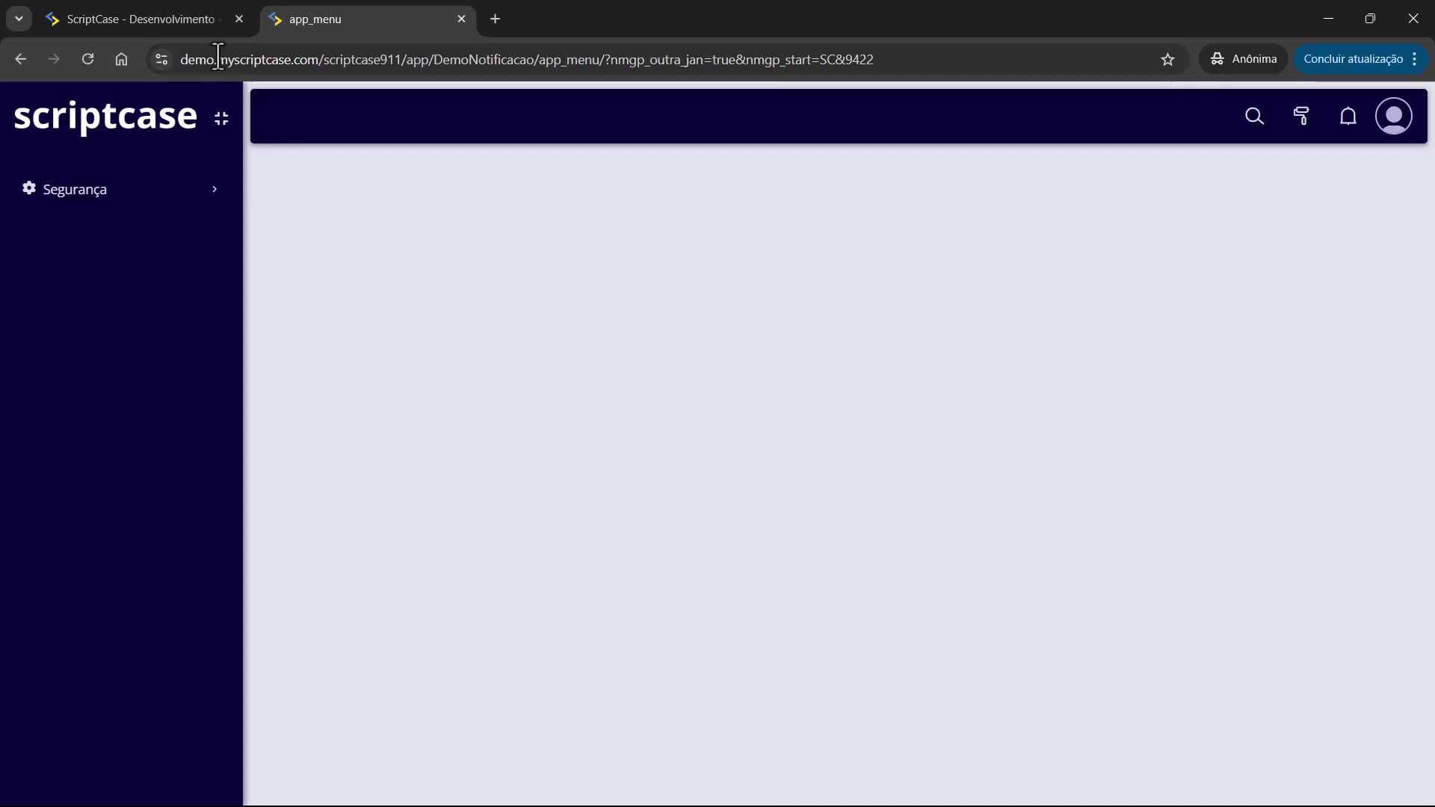
Return from the running app_menu to the ScriptCase - Desenvolvimento tab.
{"action": "left_click", "coordinate": [173, 21]}
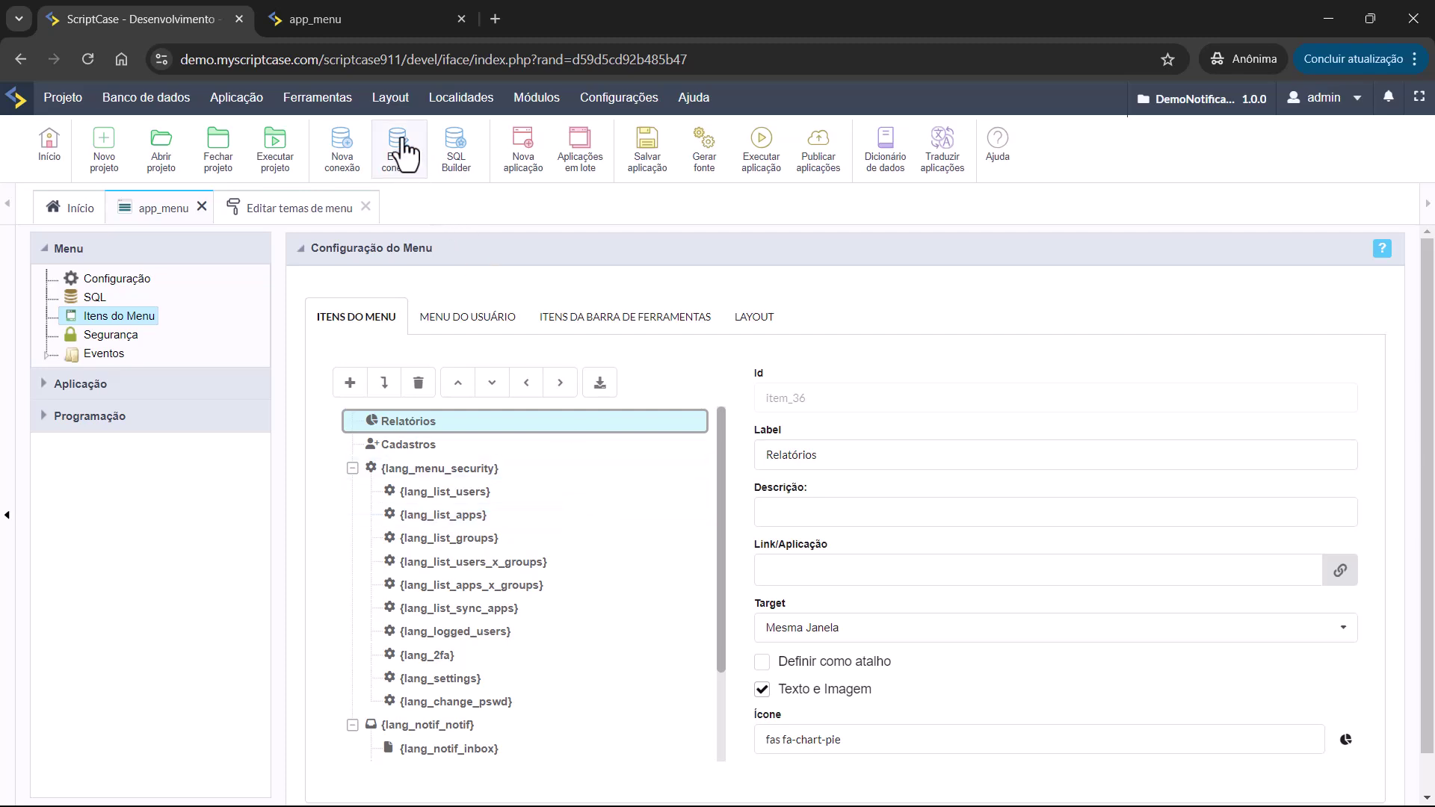
Open Editar temas de menu from the Layout menu.
{"action": "mouse_move", "coordinate": [384, 116]}
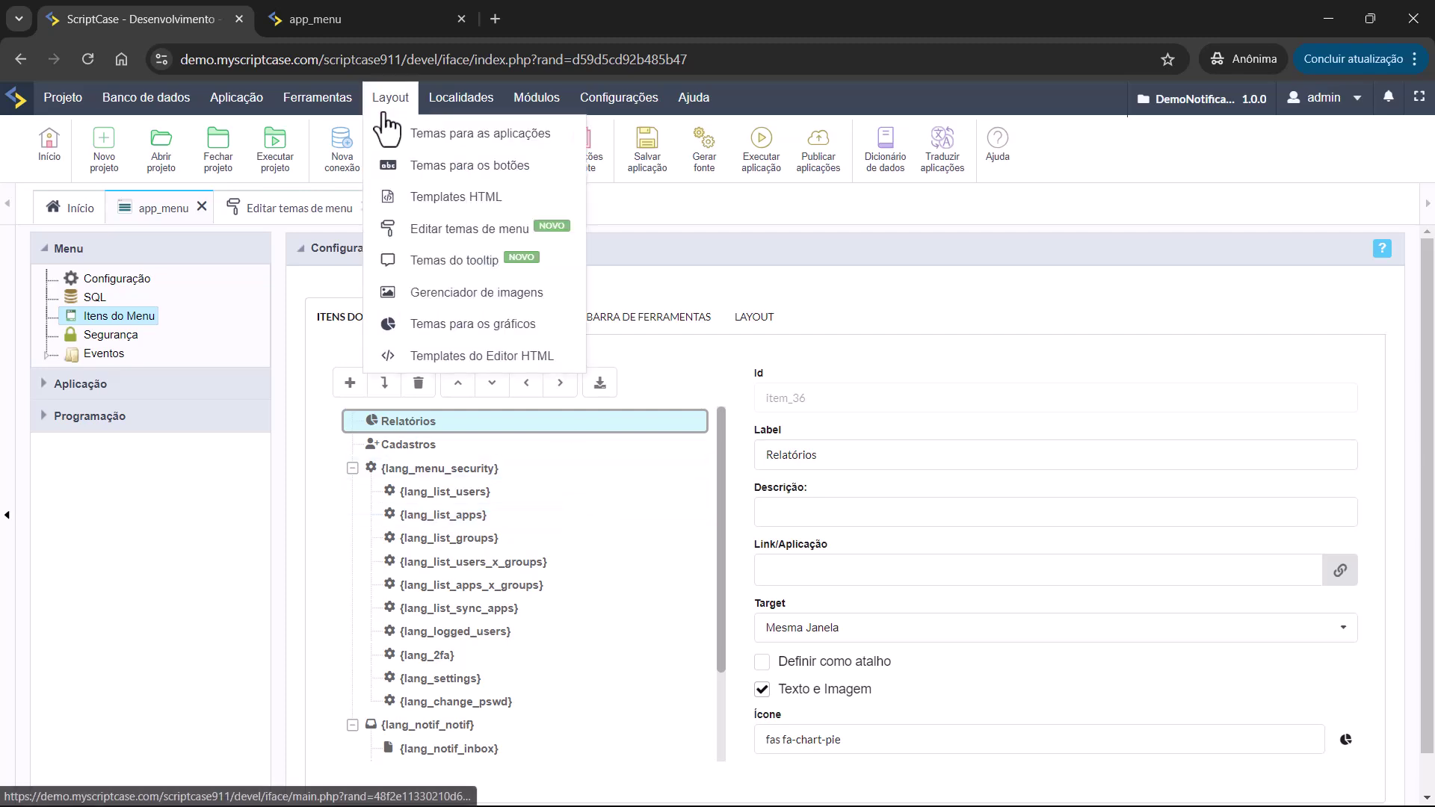
{"action": "left_click", "coordinate": [420, 232]}
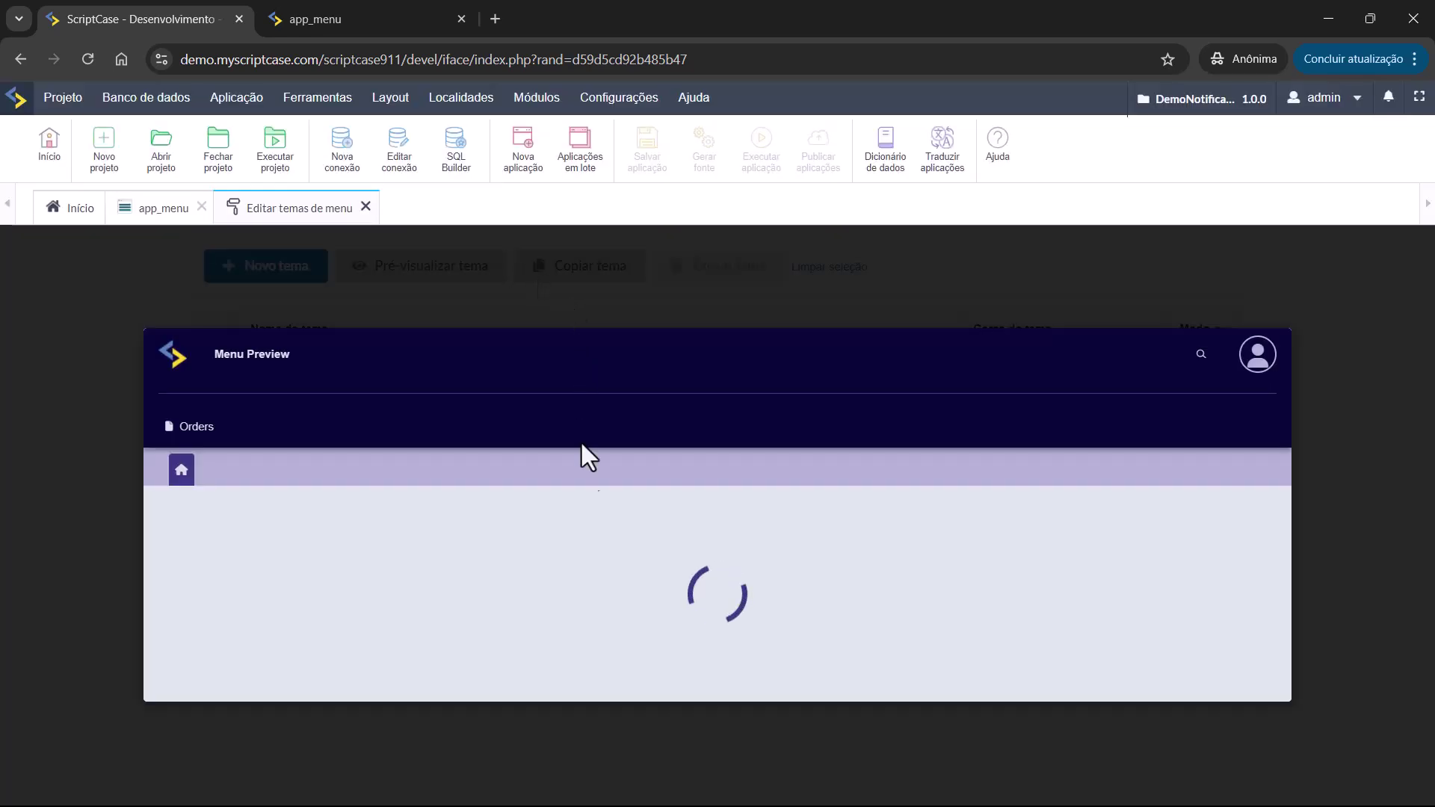
{"action": "left_click", "coordinate": [489, 305]}
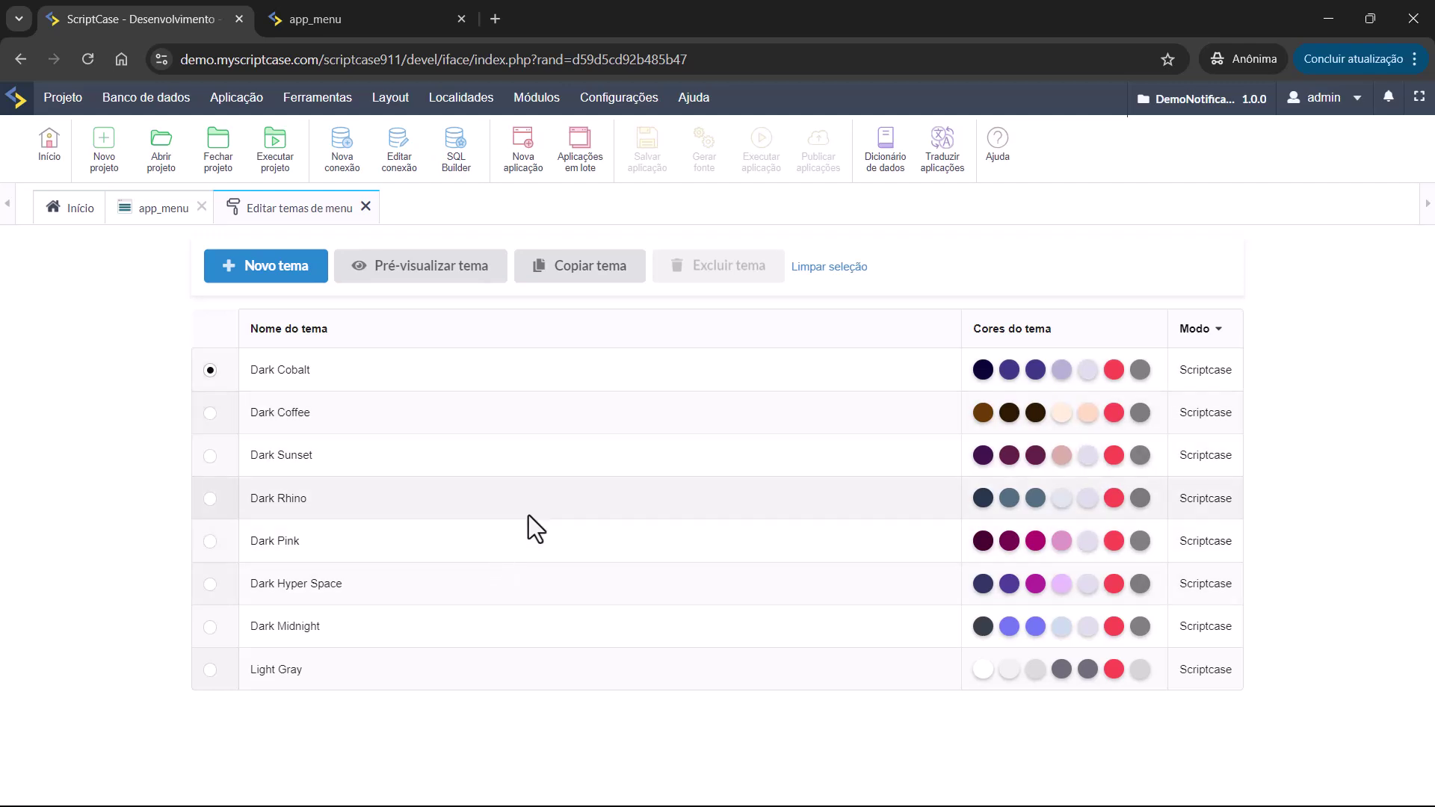
Preview the Dark Coffee and Dark Sunset themes, then start a new blank theme.
{"action": "left_click", "coordinate": [215, 422]}
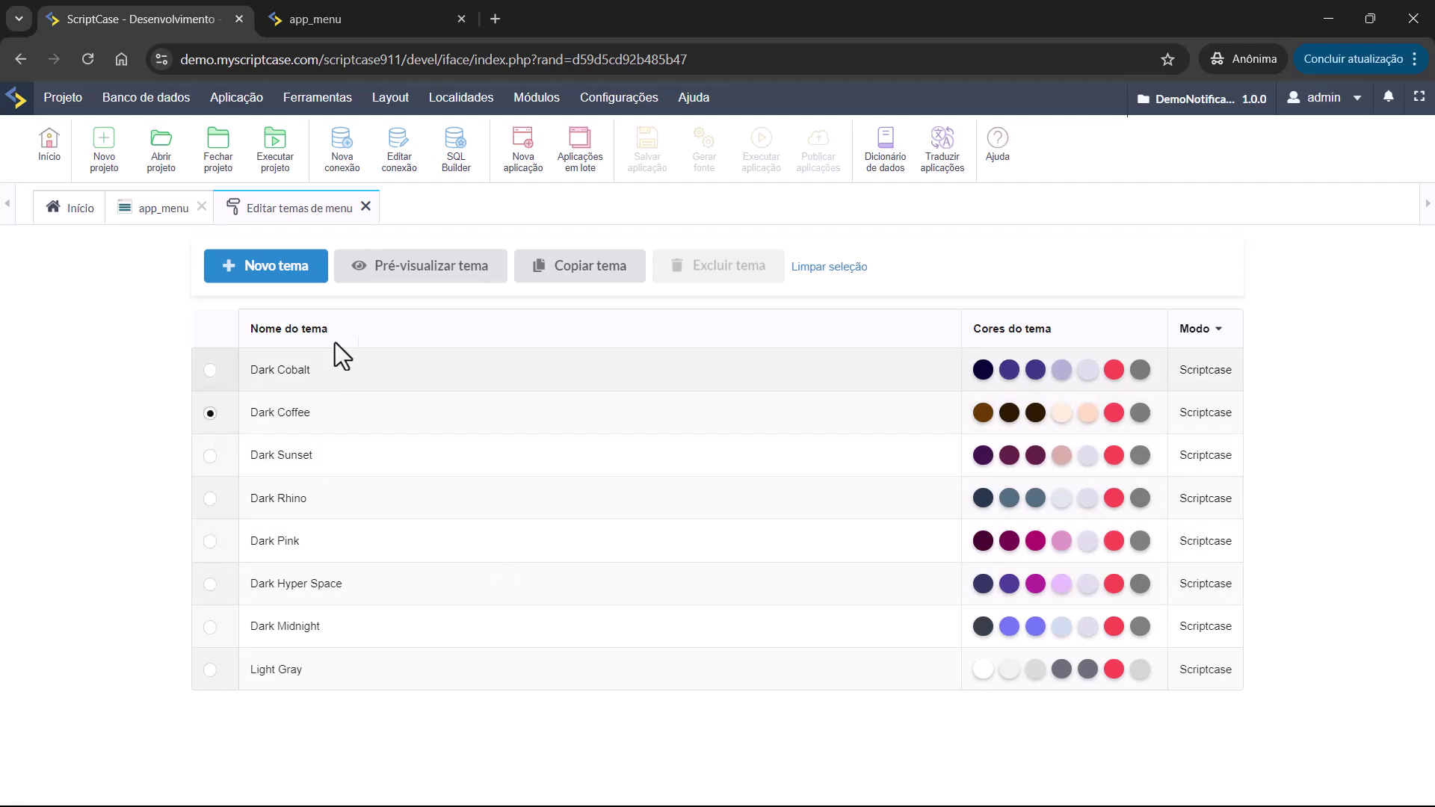
{"action": "left_click", "coordinate": [409, 284]}
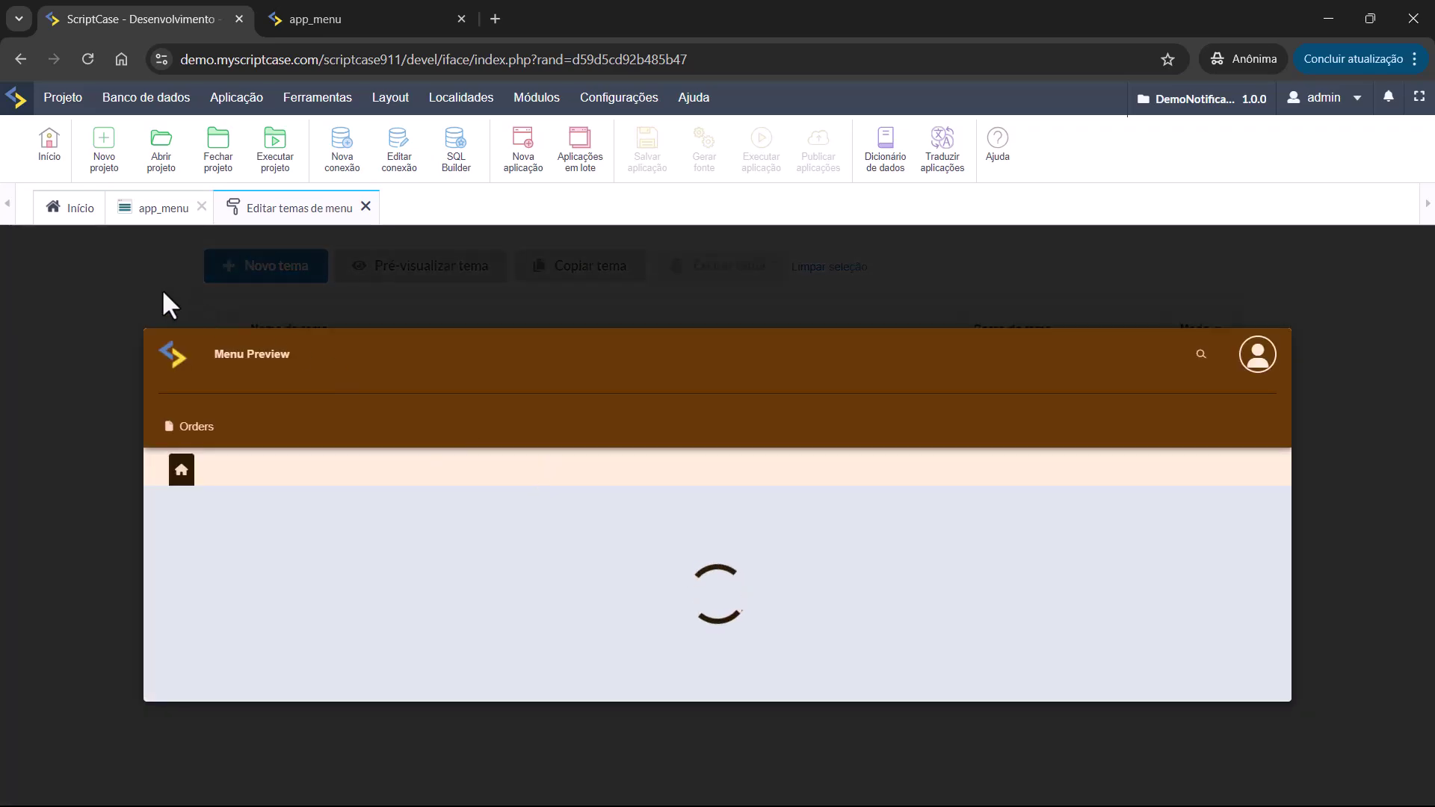
{"action": "left_click", "coordinate": [163, 290]}
{"action": "left_click", "coordinate": [210, 456]}
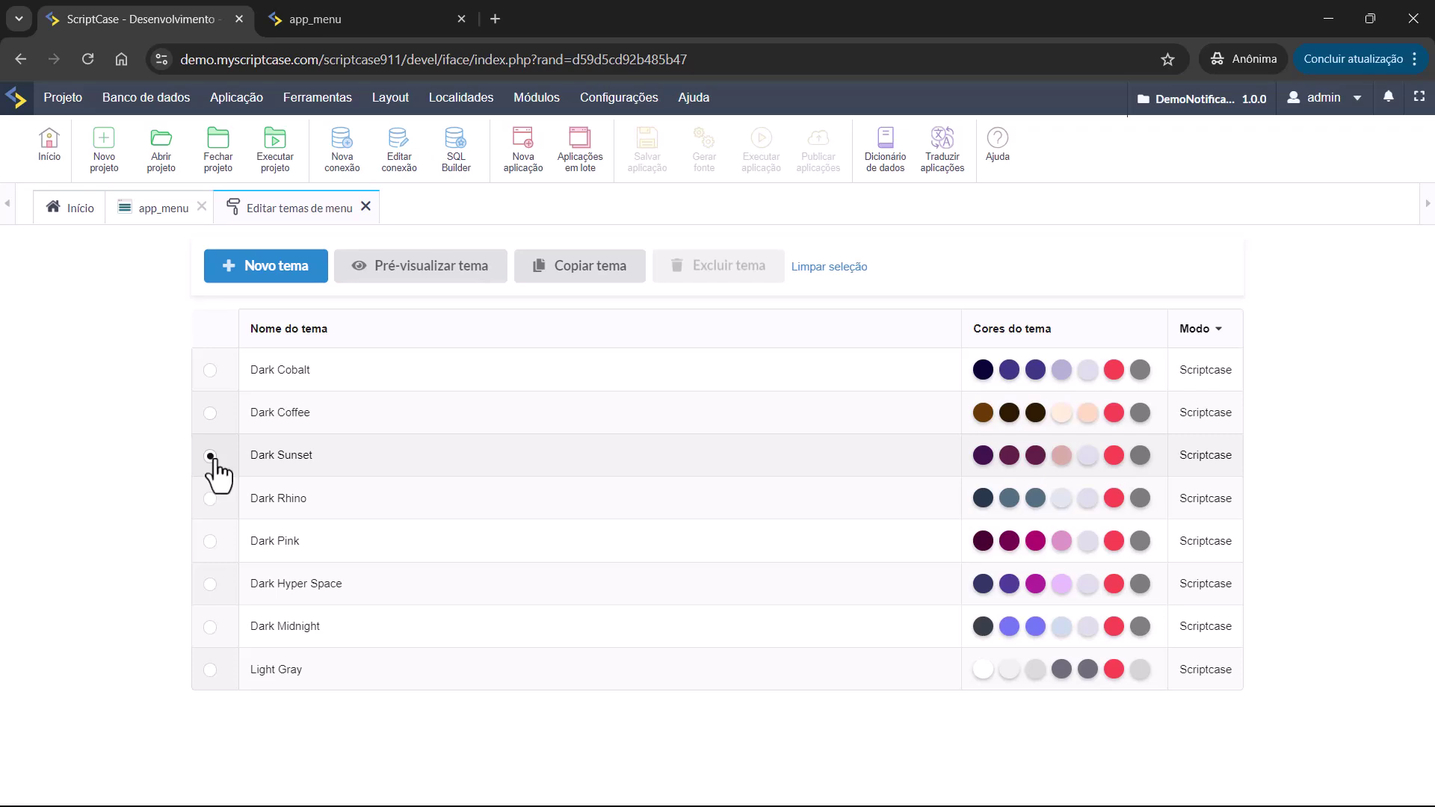
{"action": "left_click", "coordinate": [423, 278]}
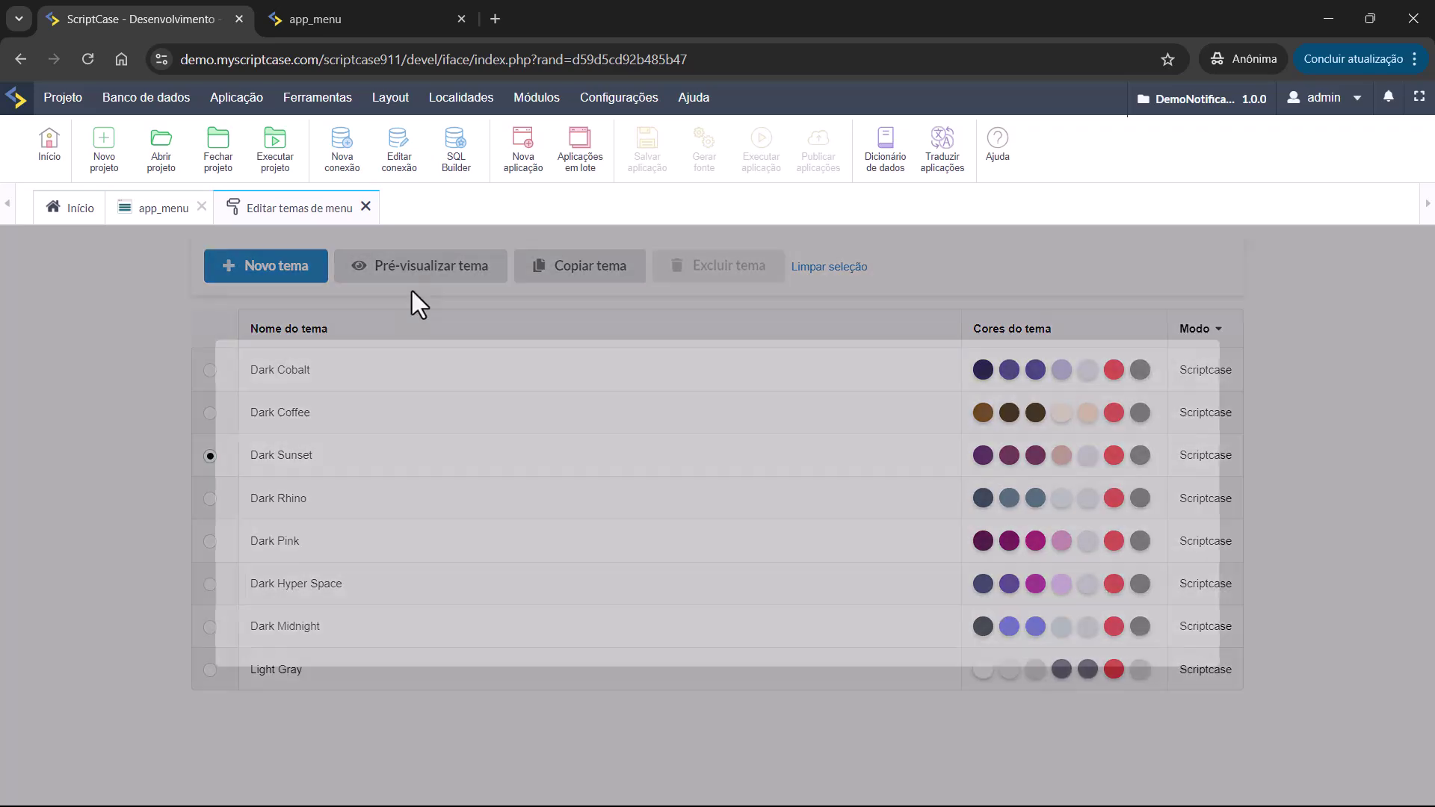
{"action": "left_click", "coordinate": [159, 288]}
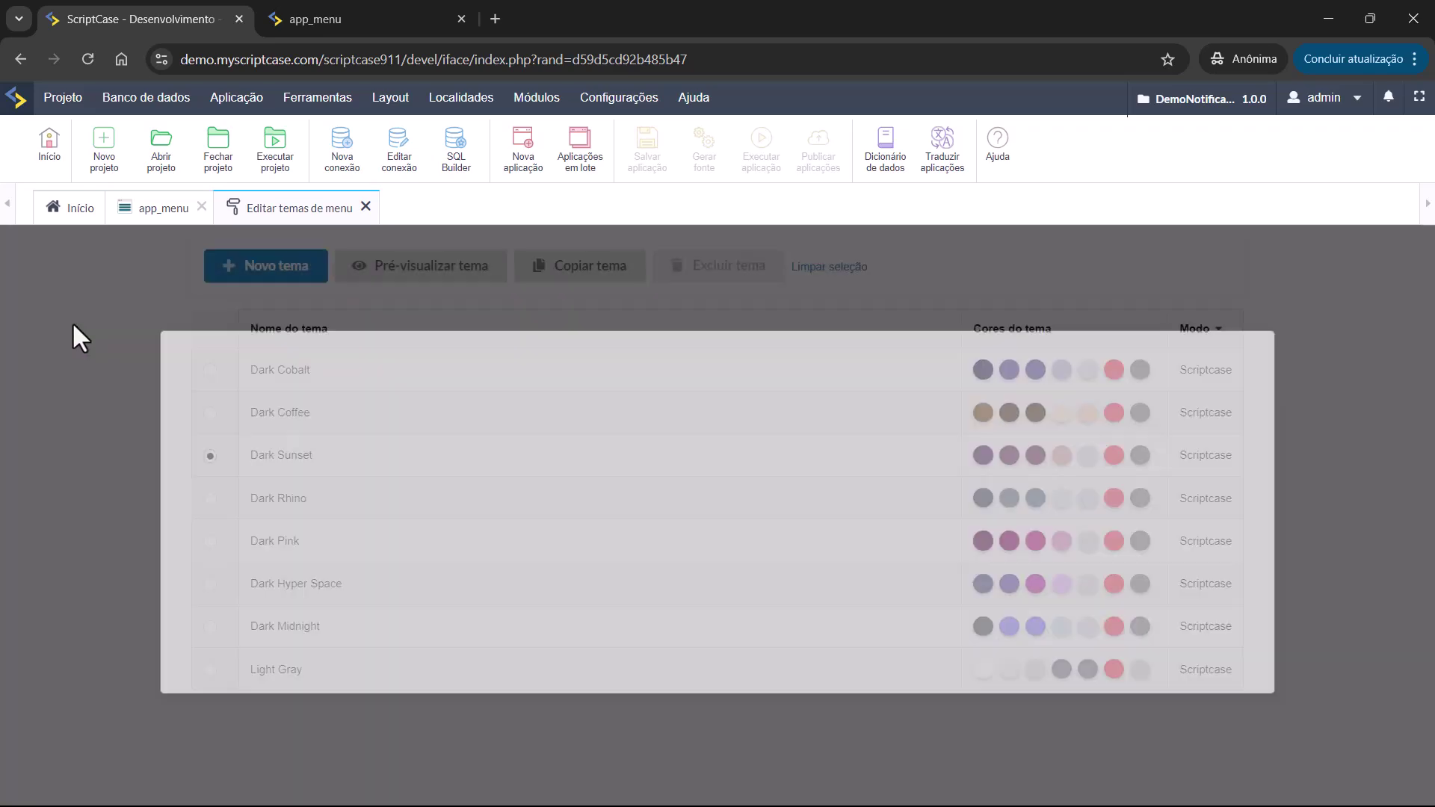
{"action": "left_click", "coordinate": [268, 275]}
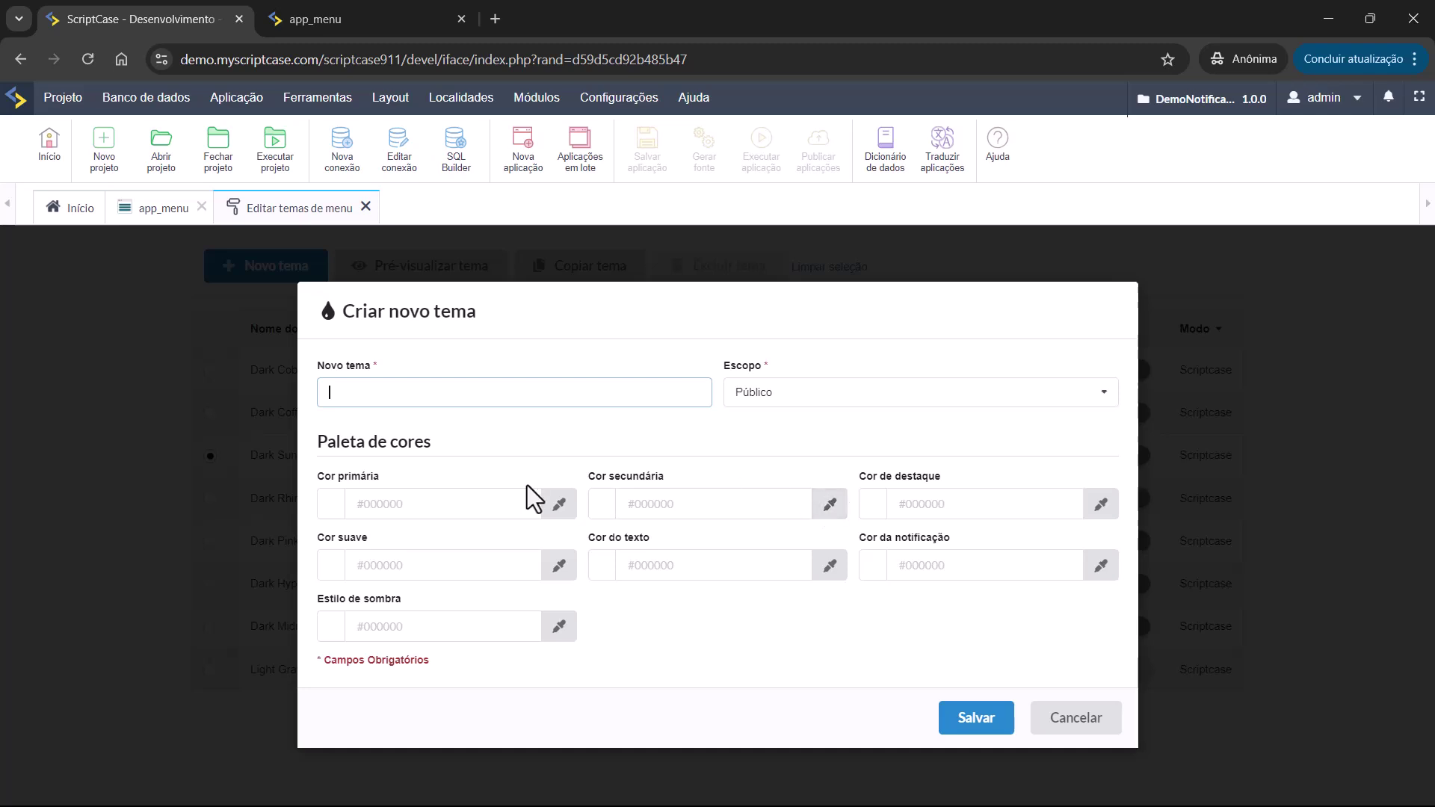
Cancel the blank form and start a new theme copied from Dark Cobalt.
{"action": "left_click", "coordinate": [1073, 719]}
{"action": "left_click", "coordinate": [210, 370]}
{"action": "left_click", "coordinate": [570, 268]}
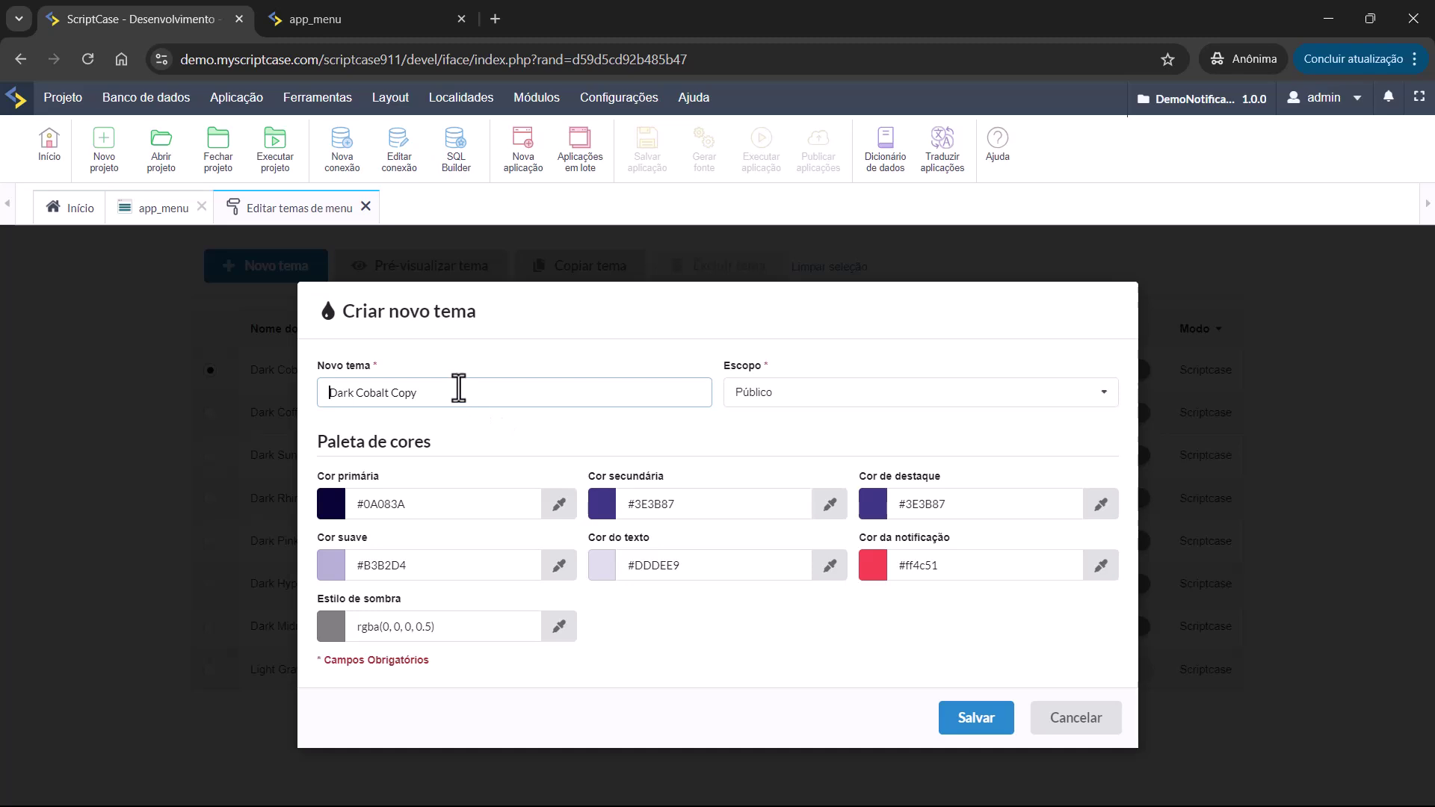
Rename the copied theme to MeuTemaMEnu.
{"action": "left_click_drag", "start_coordinate": [449, 394], "coordinate": [332, 402]}
{"action": "type", "text": "MeuTEma"}
{"action": "key", "text": "BackSpace"}
{"action": "key", "text": "BackSpace"}
{"action": "type", "text": "emaMEnu"}
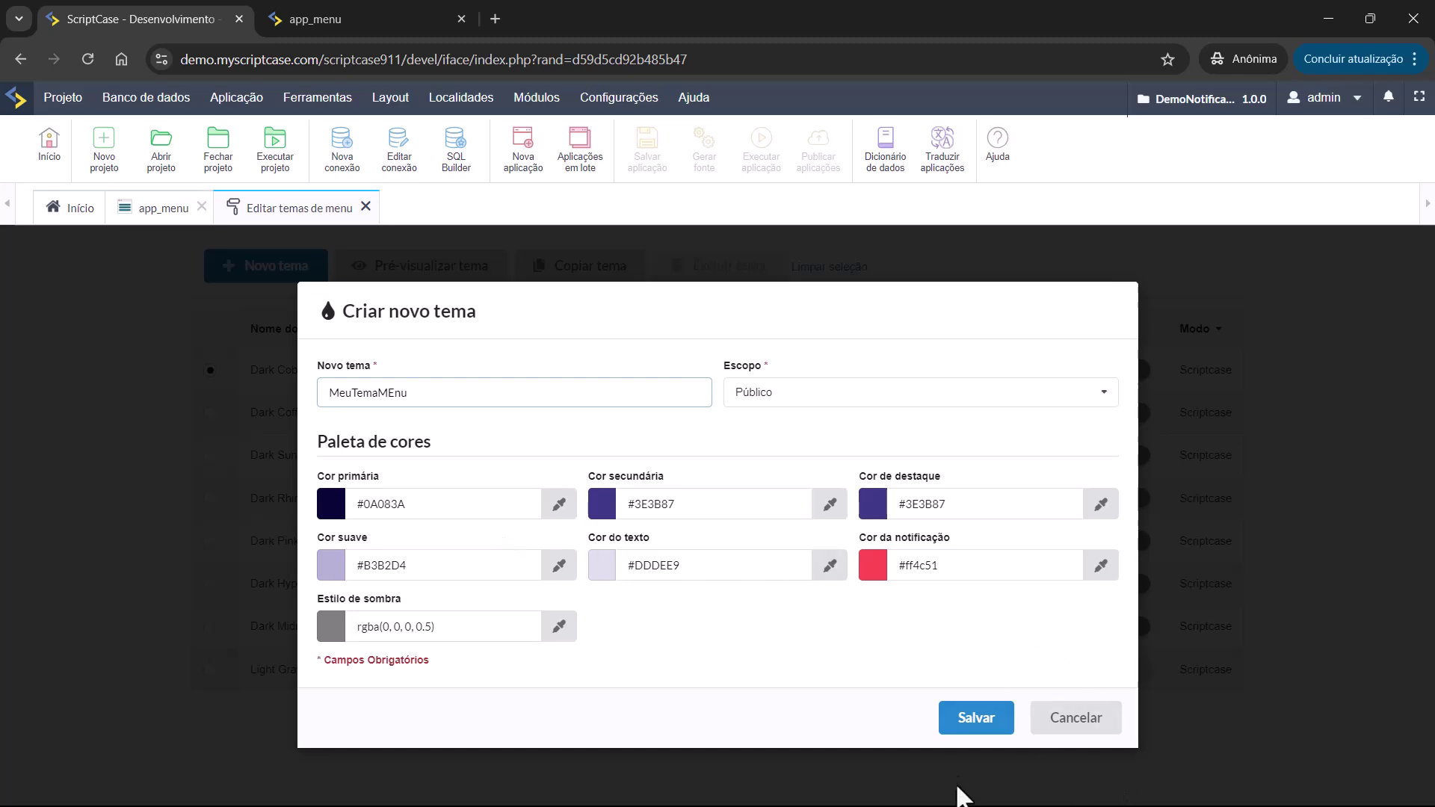
{"action": "key", "text": "alt+Tab"}
{"action": "key", "text": "alt+Tab"}
{"action": "key", "text": "alt+Tab"}
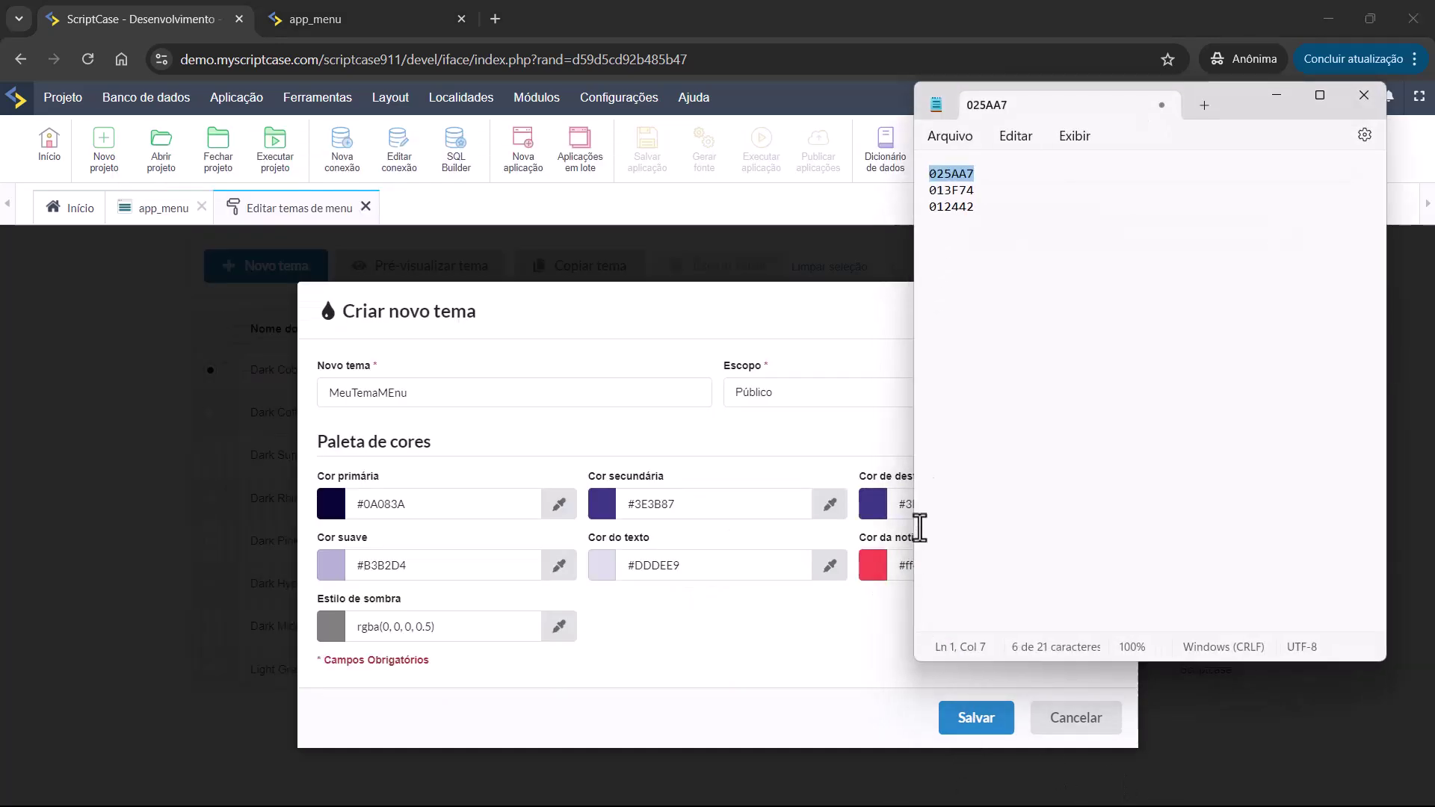
Set the primary colour to 025AA7, copied from Notepad.
{"action": "left_click", "coordinate": [1001, 184]}
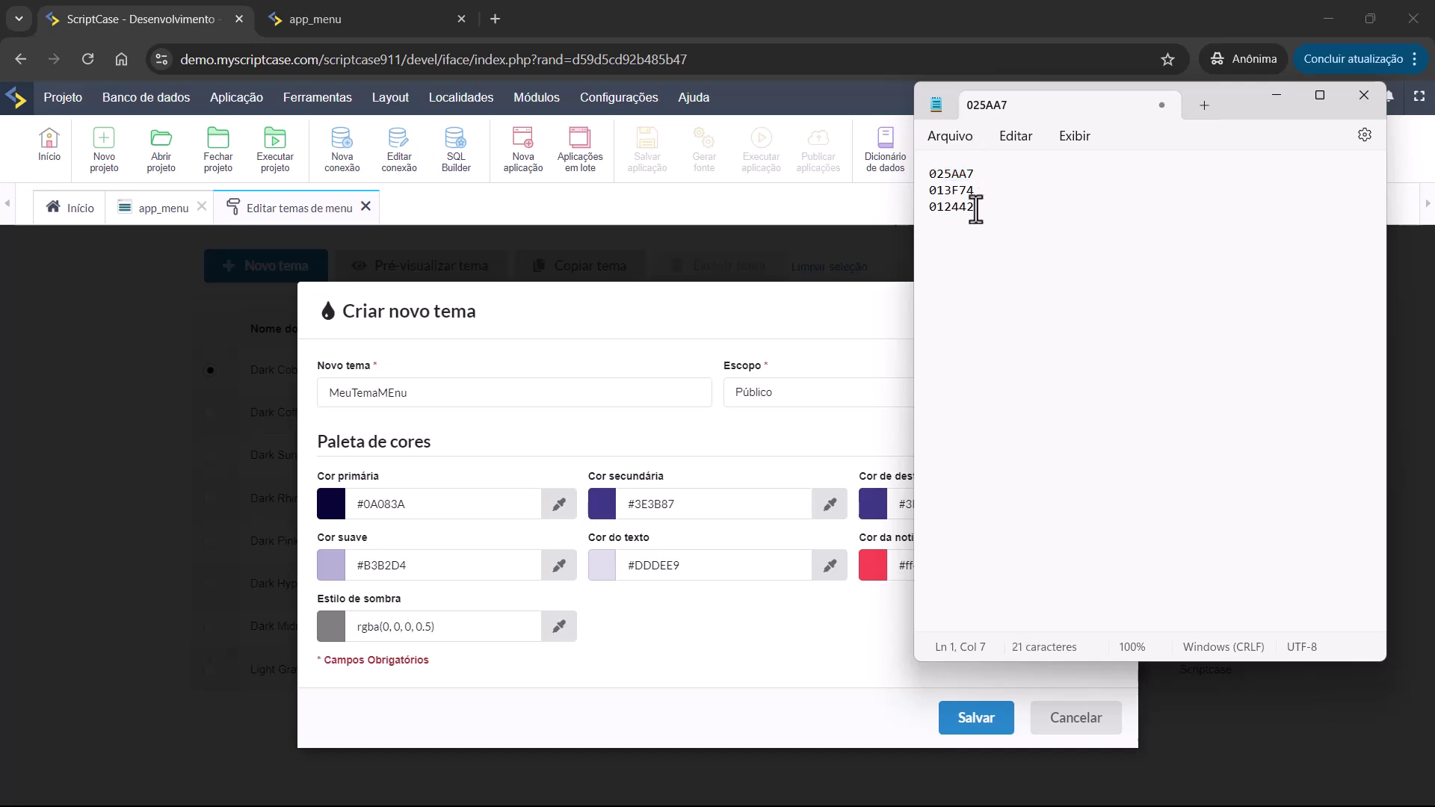
{"action": "left_click_drag", "start_coordinate": [968, 173], "coordinate": [939, 172]}
{"action": "double_click", "coordinate": [938, 174]}
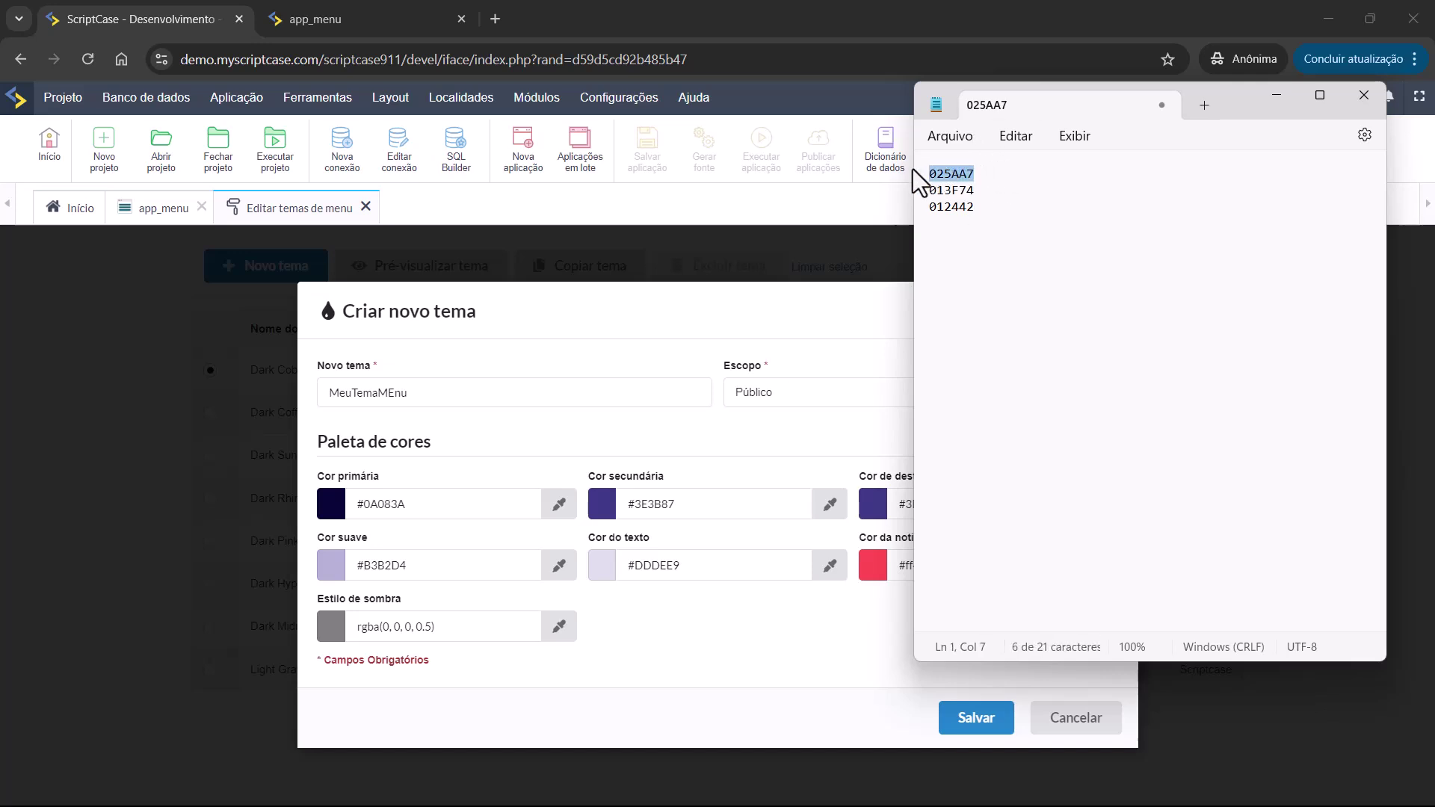
{"action": "left_click", "coordinate": [419, 503]}
{"action": "left_click_drag", "start_coordinate": [419, 503], "coordinate": [369, 505]}
{"action": "key", "text": "ctrl+v"}
{"action": "left_click", "coordinate": [427, 555]}
Set the secondary colour to 013F74, copied from Notepad.
{"action": "key", "text": "alt+Tab"}
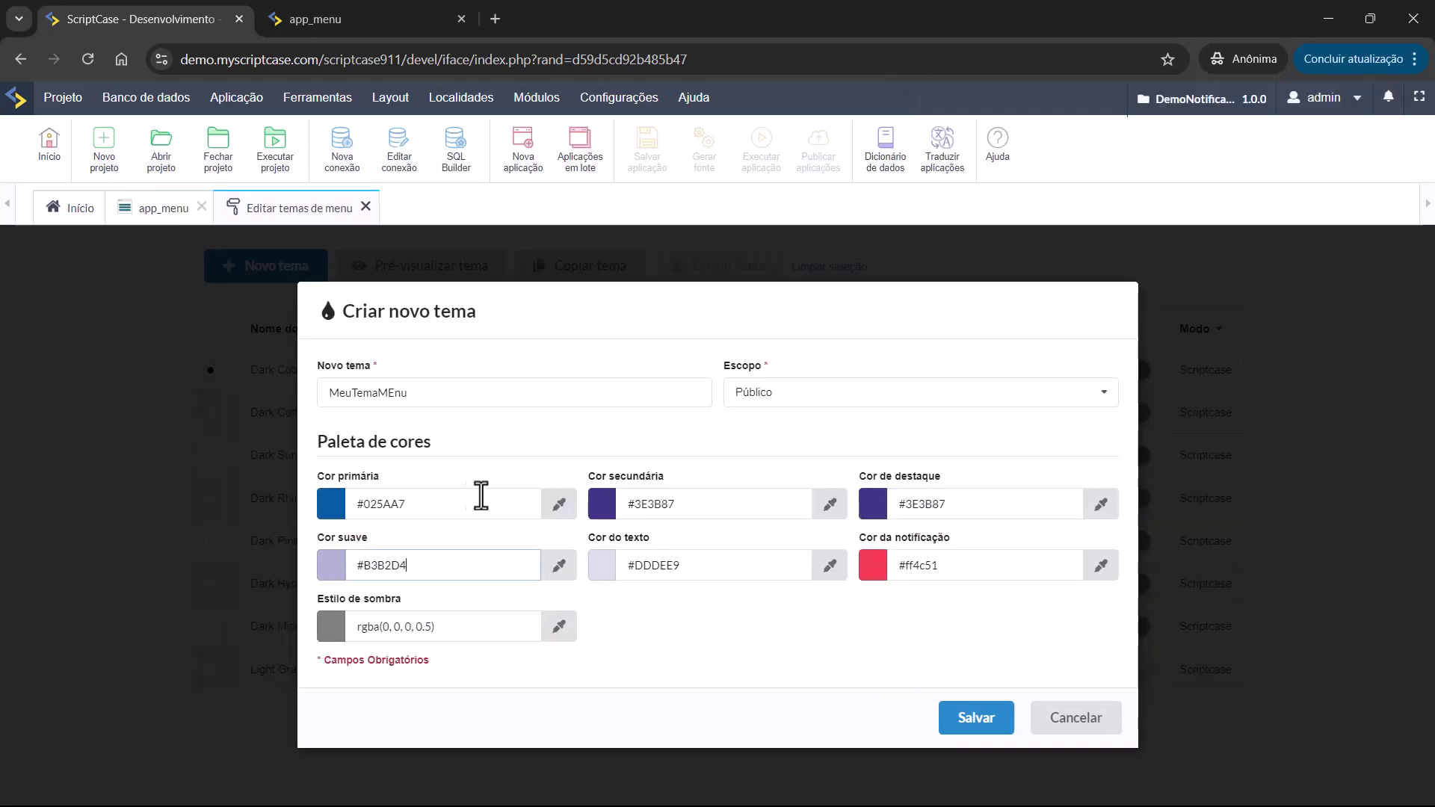
{"action": "left_click", "coordinate": [560, 504]}
{"action": "key", "text": "alt+Tab"}
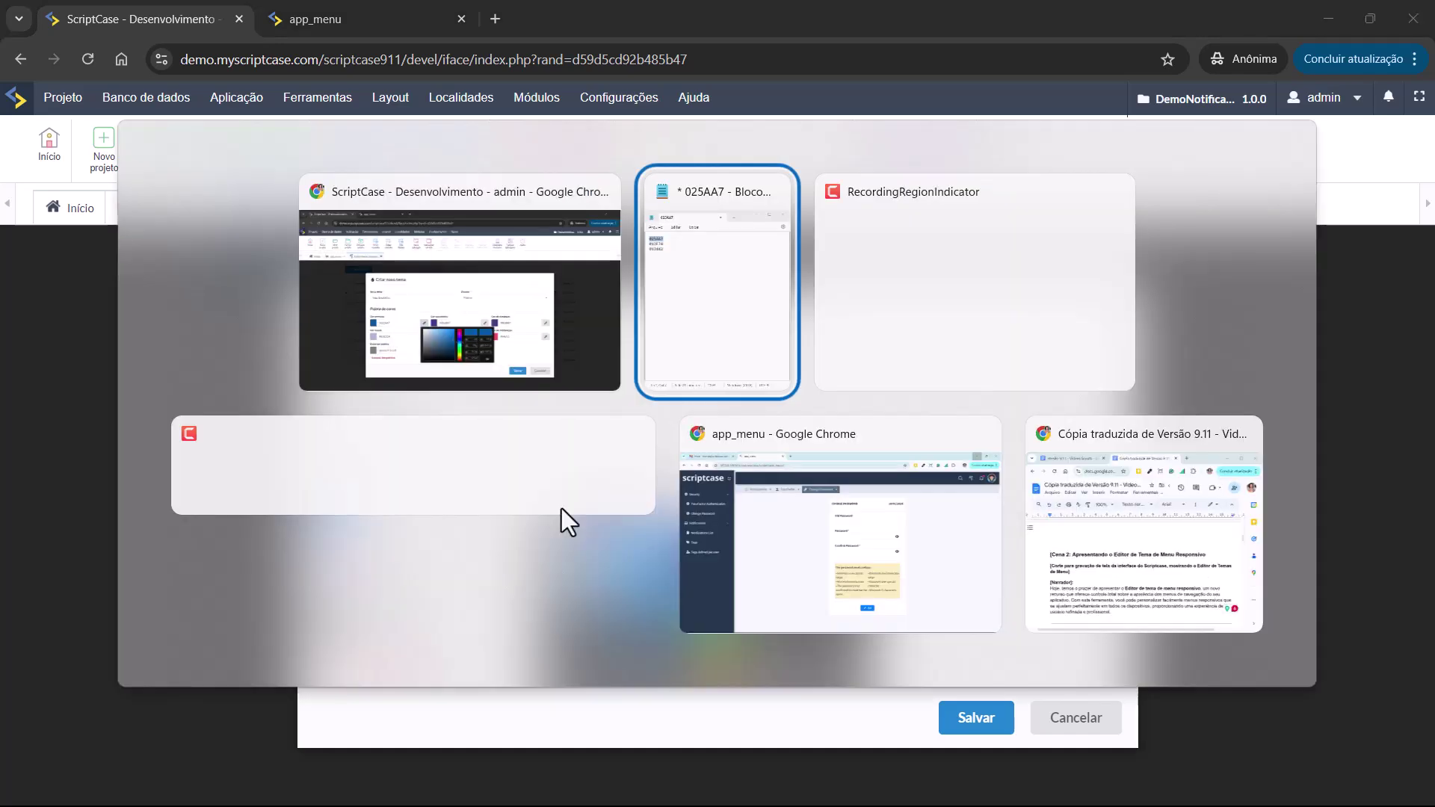
{"action": "left_click_drag", "start_coordinate": [975, 190], "coordinate": [935, 191]}
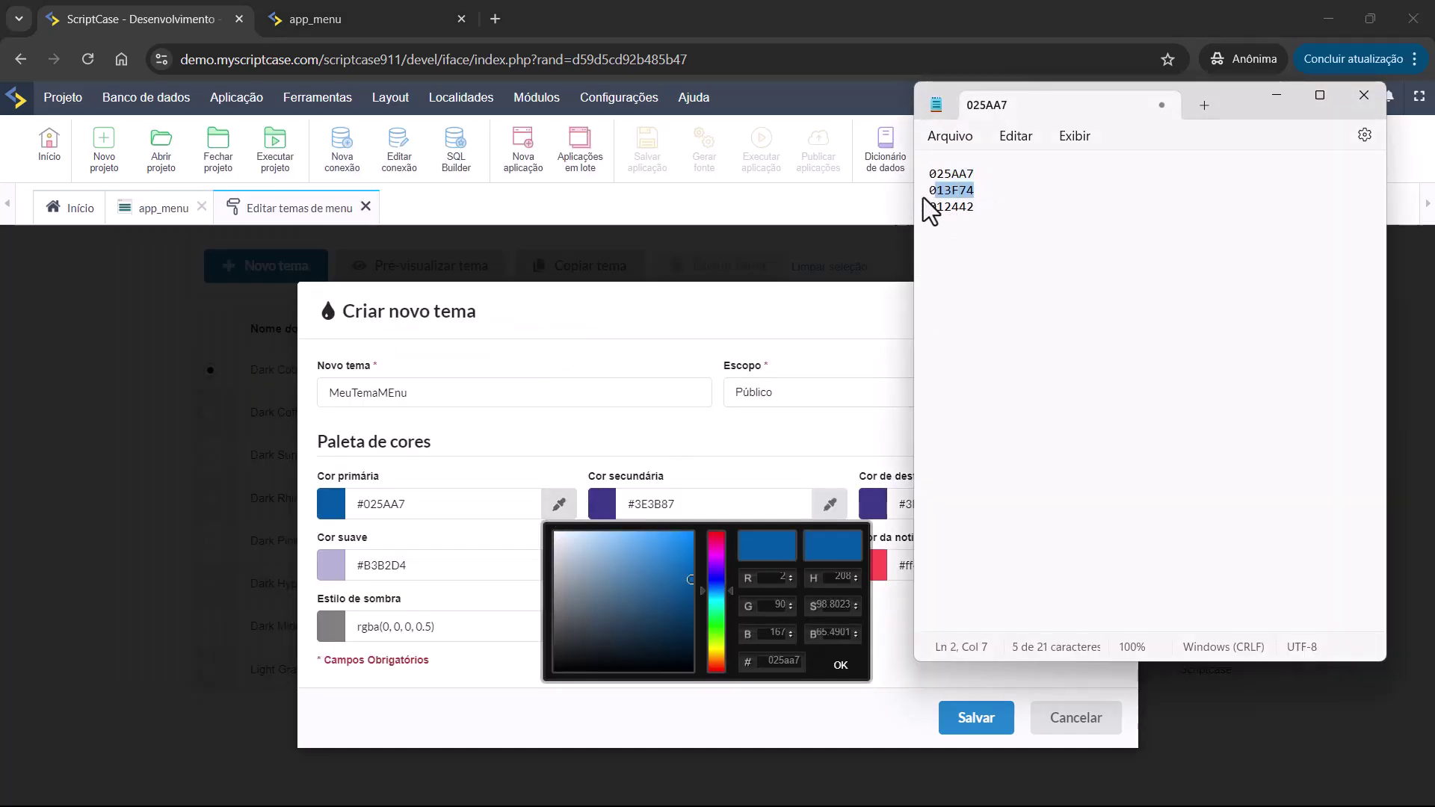
{"action": "left_click", "coordinate": [682, 441]}
{"action": "left_click_drag", "start_coordinate": [698, 503], "coordinate": [635, 514]}
{"action": "key", "text": "ctrl+v"}
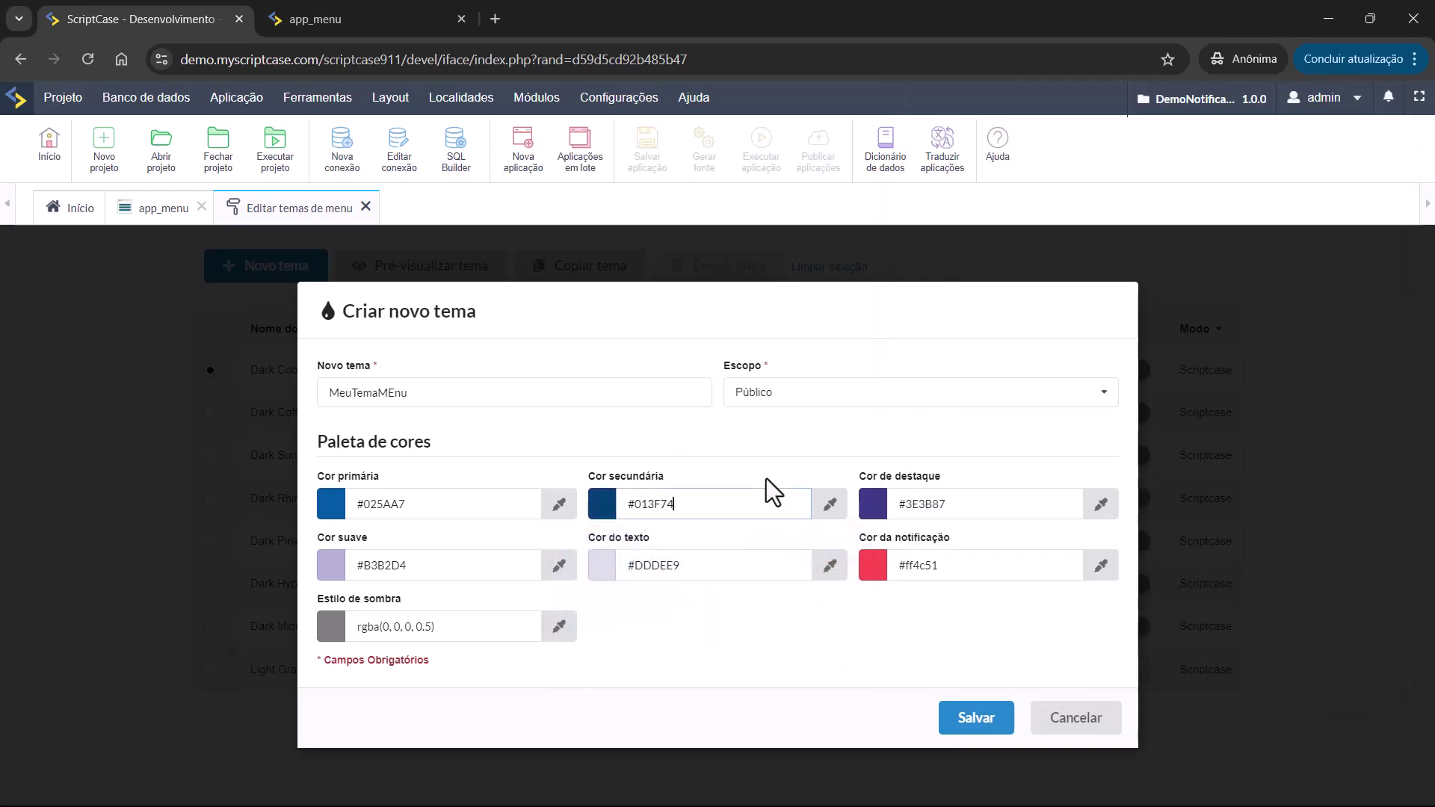
Set the highlight colour to 012442, copied from Notepad.
{"action": "key", "text": "alt+Tab"}
{"action": "left_click", "coordinate": [964, 223]}
{"action": "left_click_drag", "start_coordinate": [975, 213], "coordinate": [927, 215]}
{"action": "key", "text": "alt+Tab"}
{"action": "left_click_drag", "start_coordinate": [905, 504], "coordinate": [936, 504]}
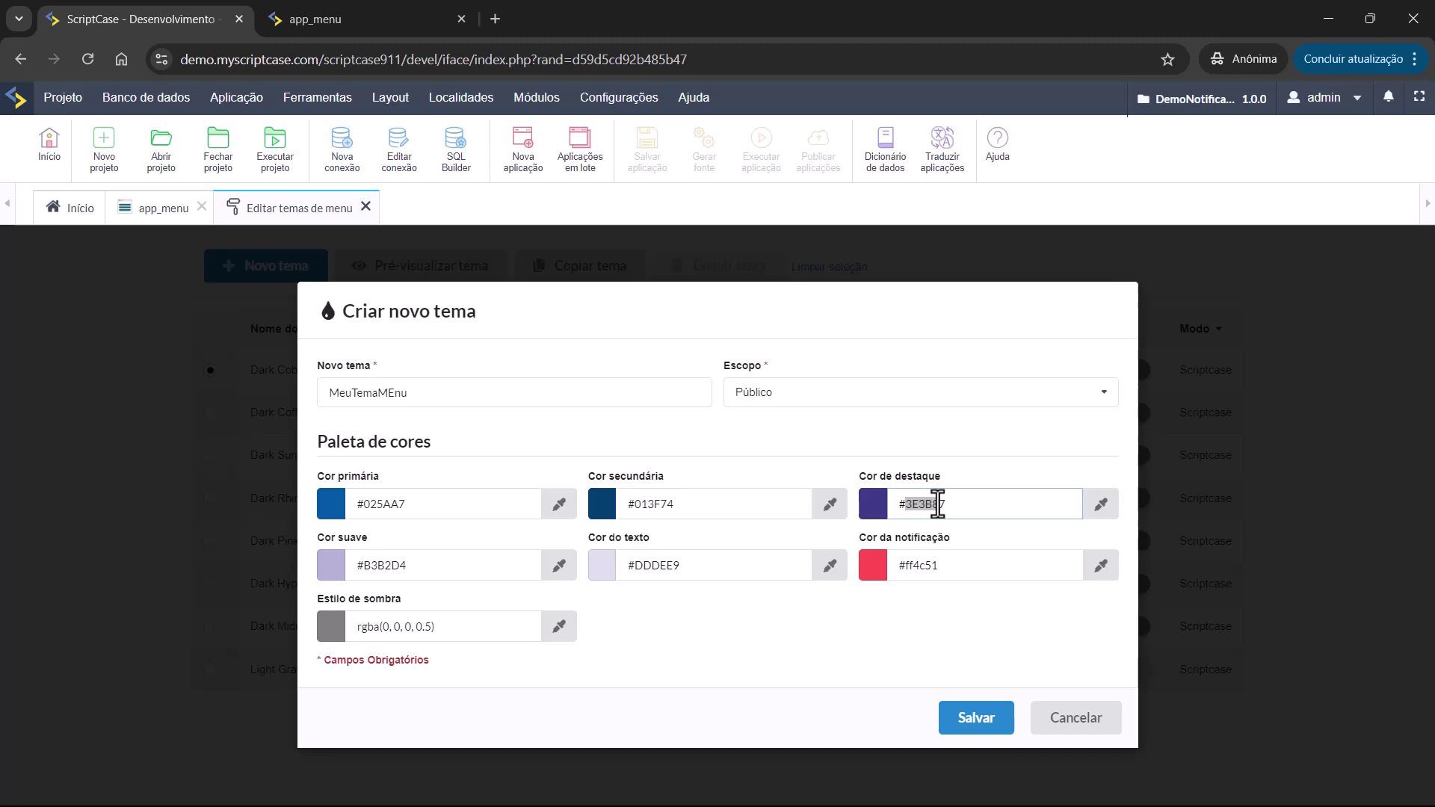
{"action": "key", "text": "ctrl+v"}
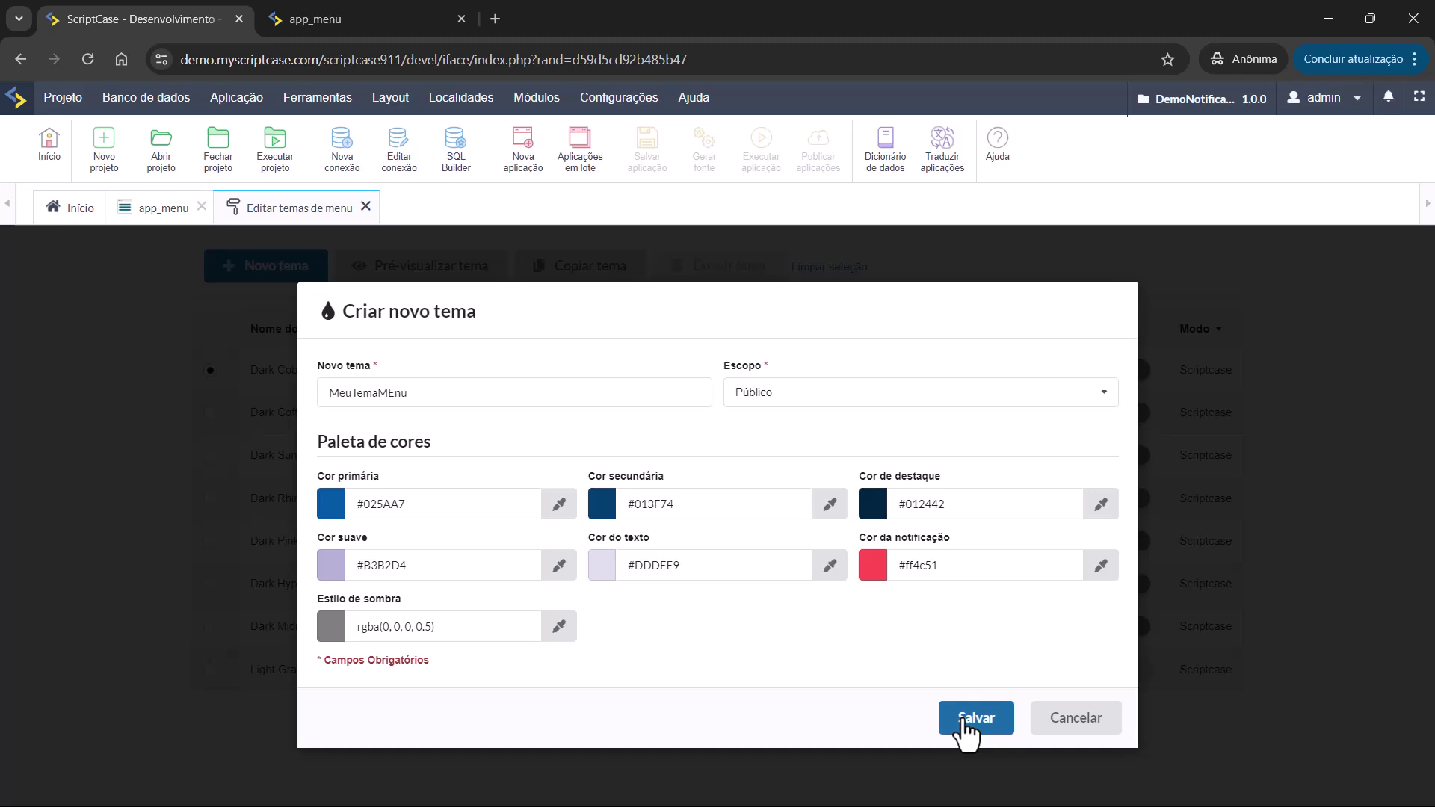
Scope the MeuTemaMEnu theme to the project and save it.
{"action": "left_click", "coordinate": [752, 393]}
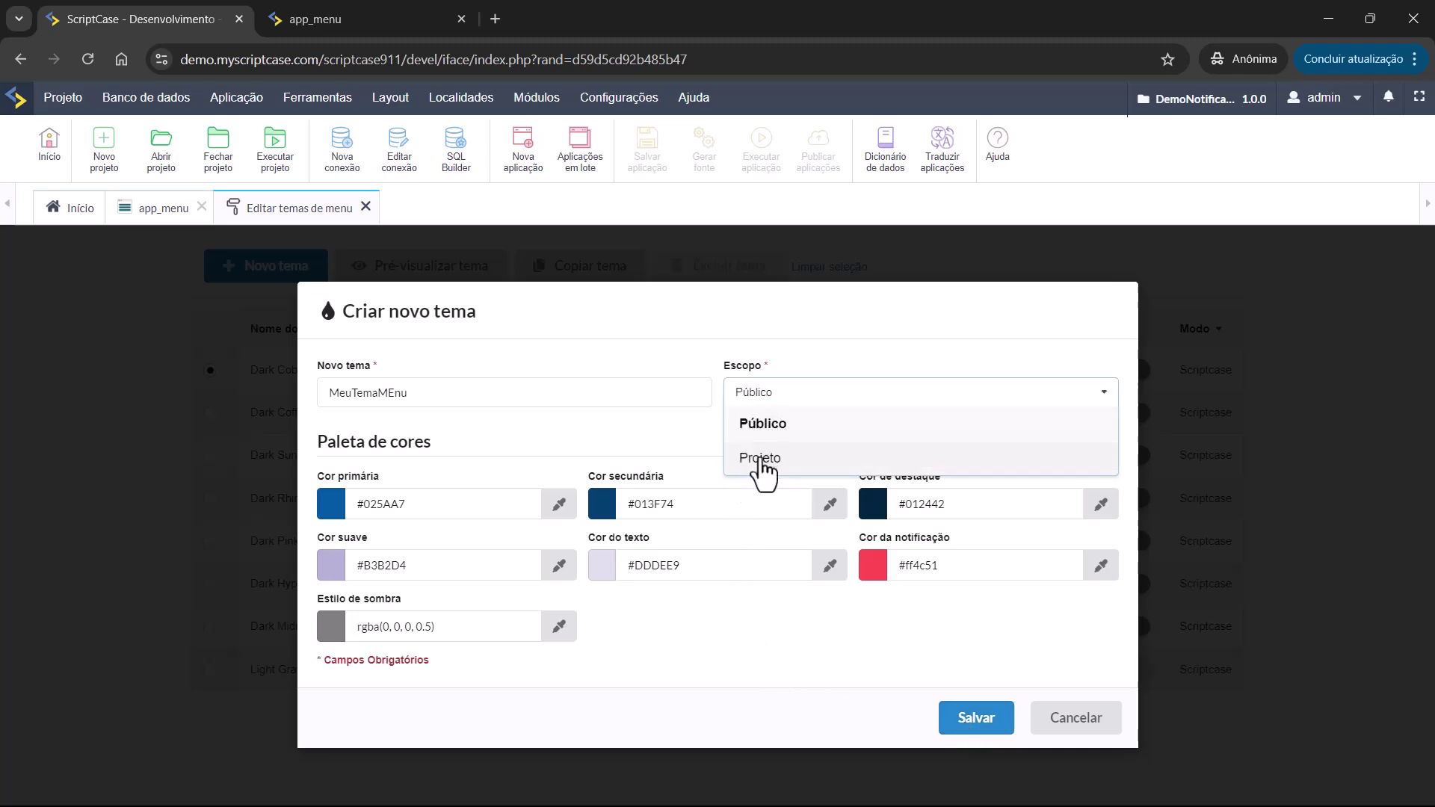
{"action": "left_click", "coordinate": [759, 462]}
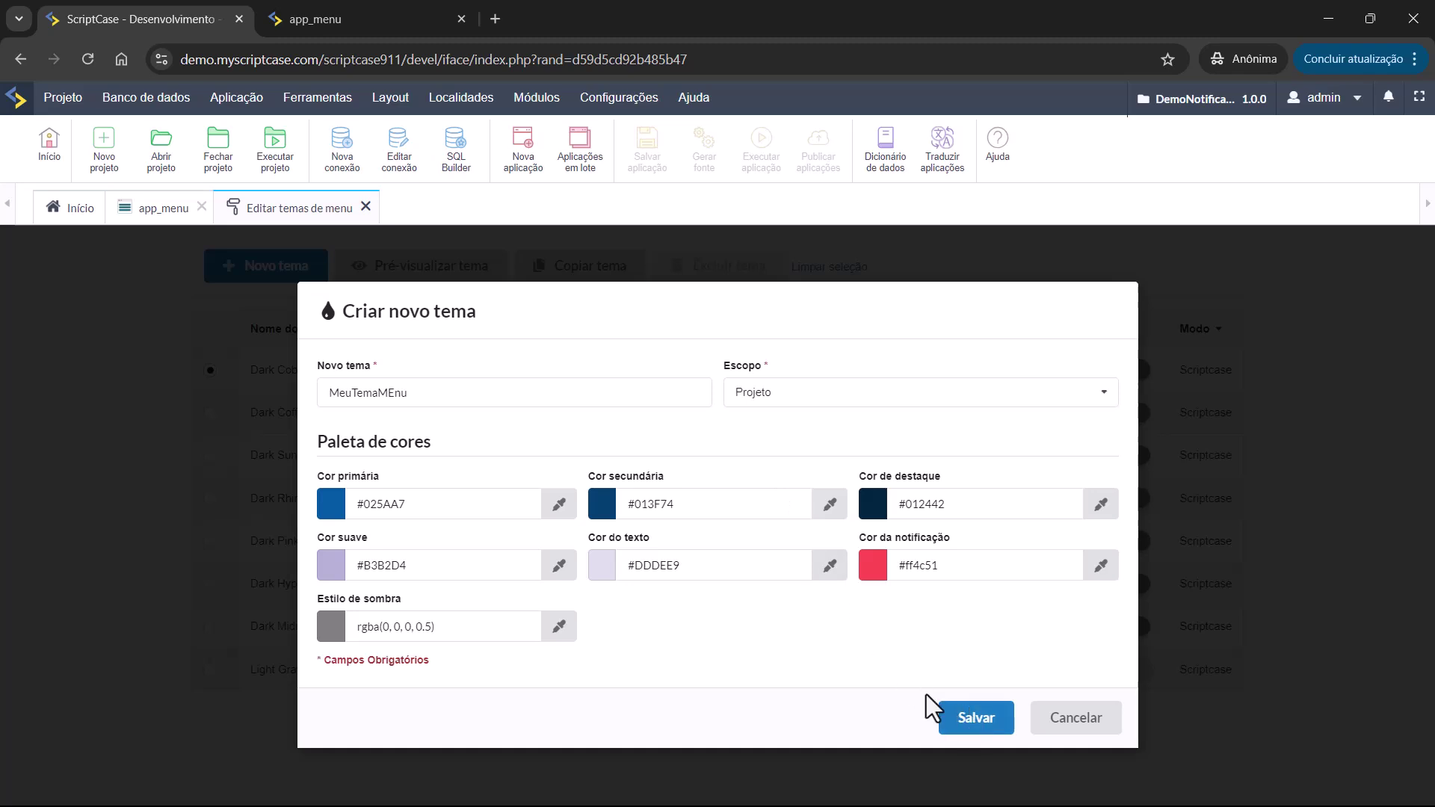
{"action": "left_click", "coordinate": [972, 726]}
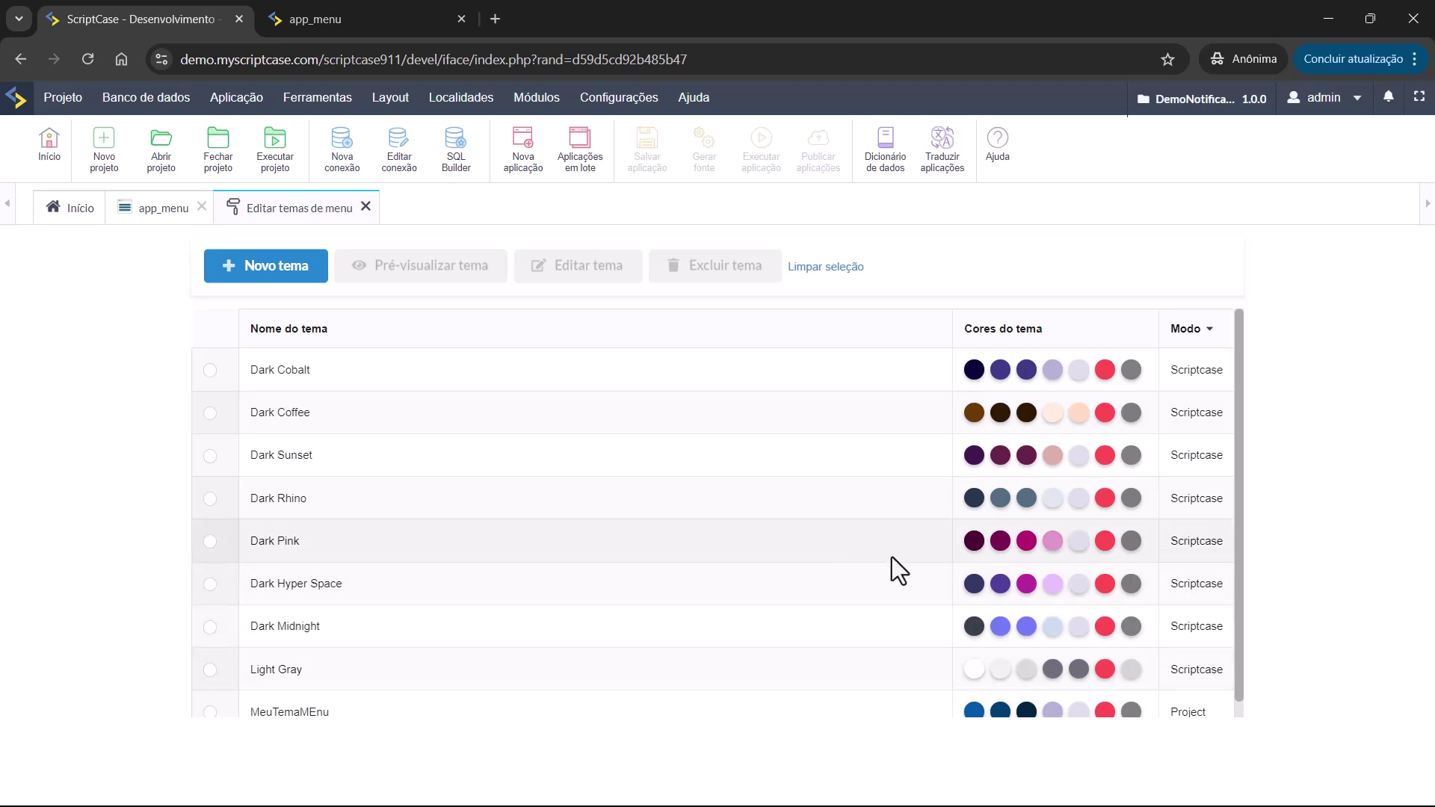
Open MeuTemaMEnu in Editar tema to check it, then cancel without changes.
{"action": "scroll", "coordinate": [920, 598], "scroll_direction": "down", "scroll_amount": 1}
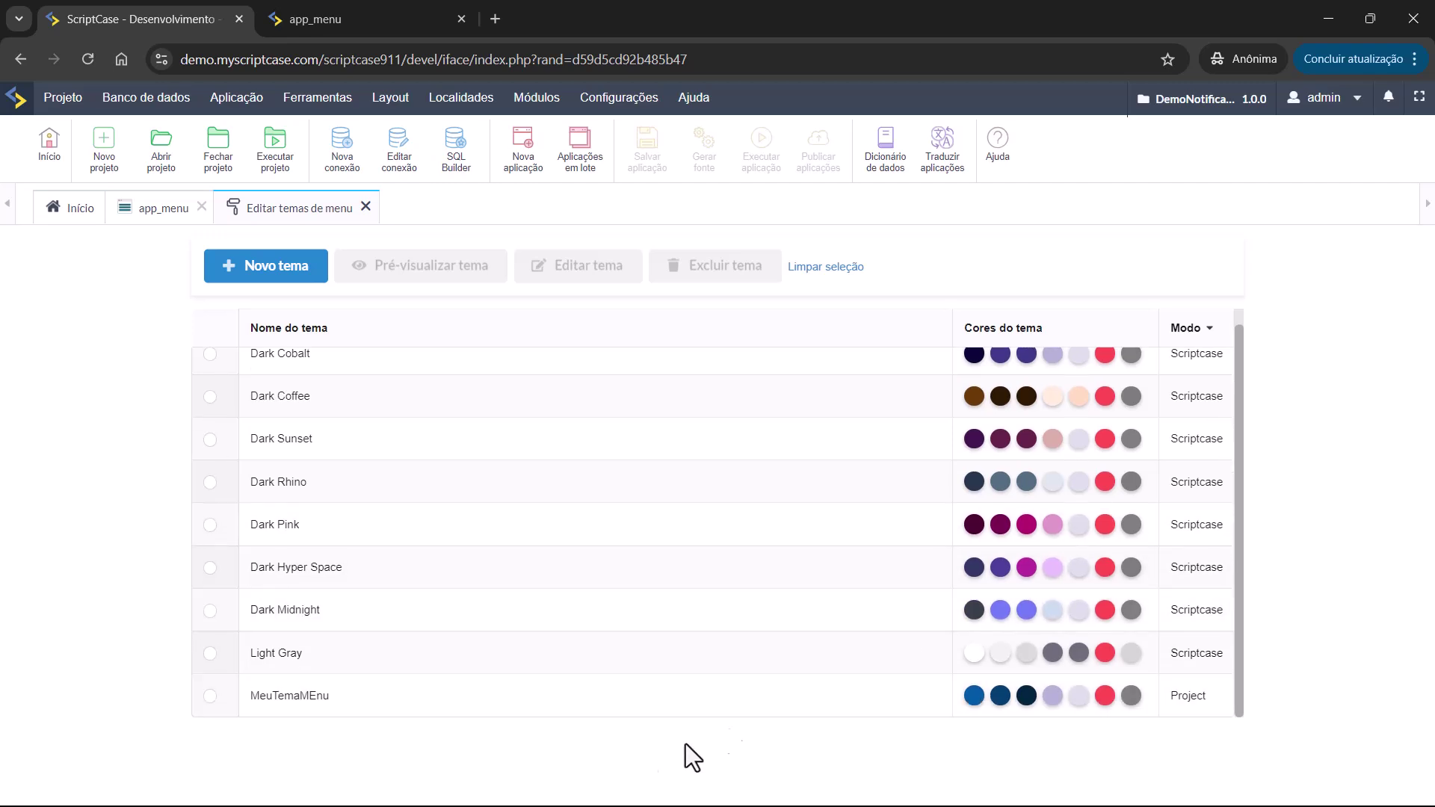
{"action": "left_click", "coordinate": [210, 696]}
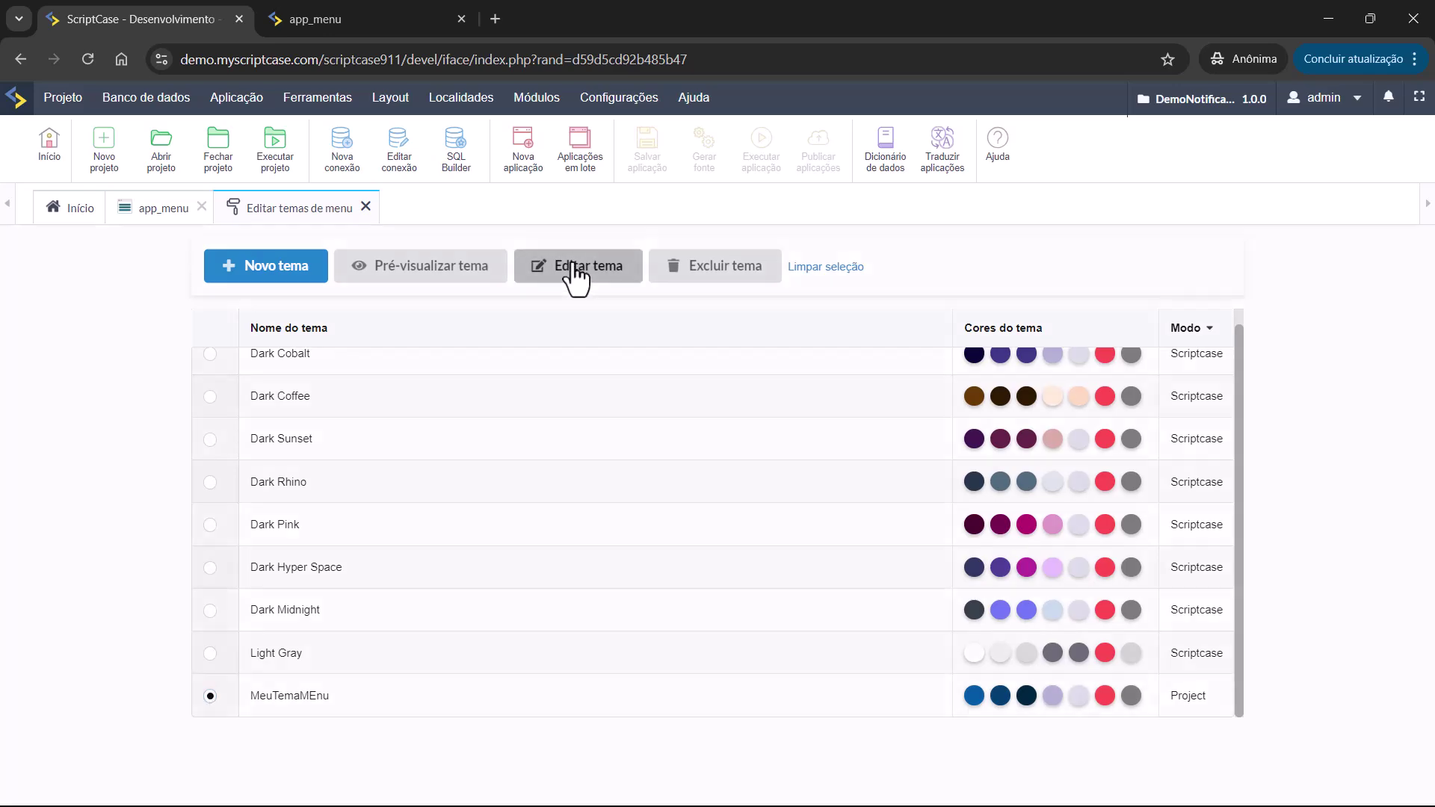
{"action": "left_click", "coordinate": [576, 277]}
{"action": "left_click", "coordinate": [1070, 719]}
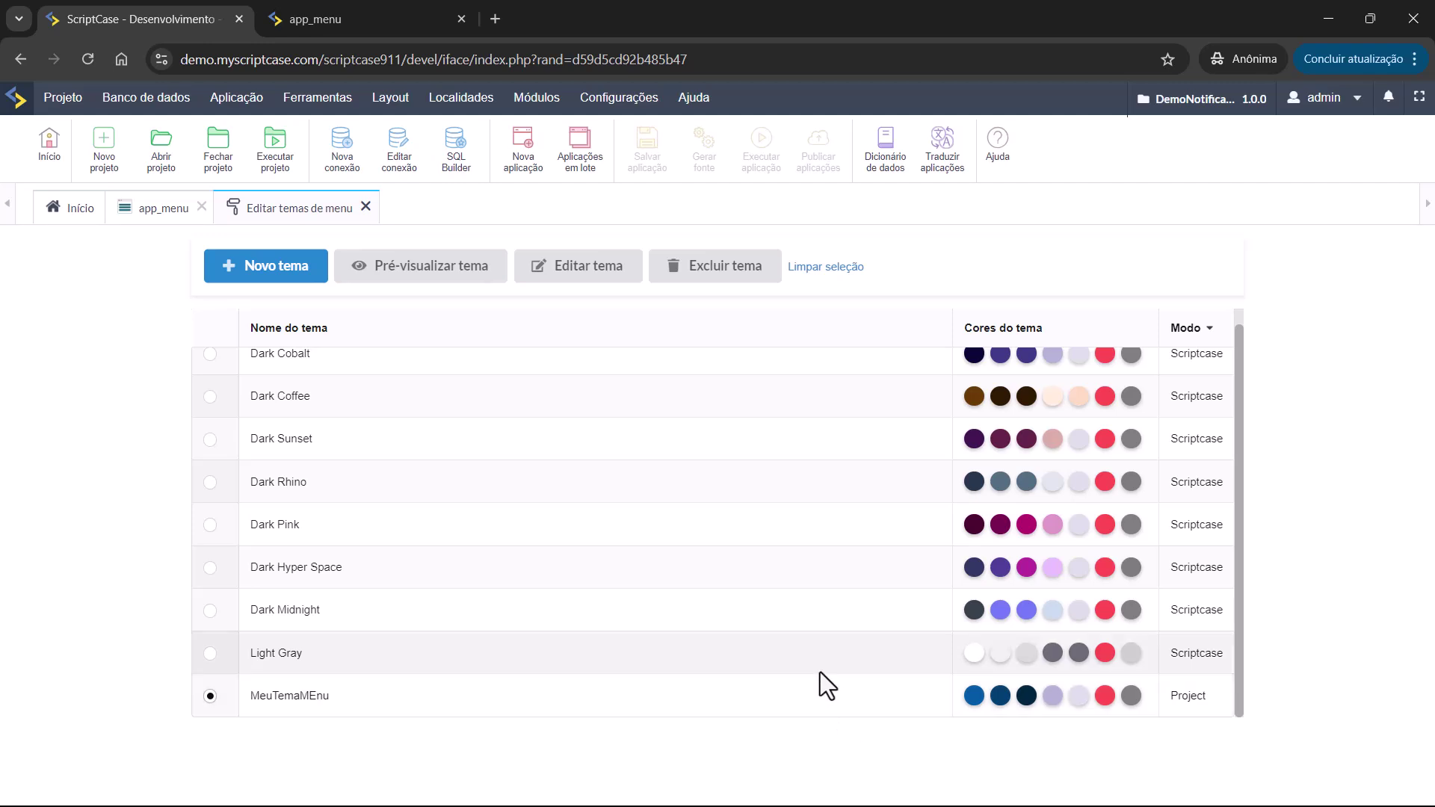
Switch to app_menu and browse its Layout, general configuration and menu items sections.
{"action": "left_click", "coordinate": [160, 211]}
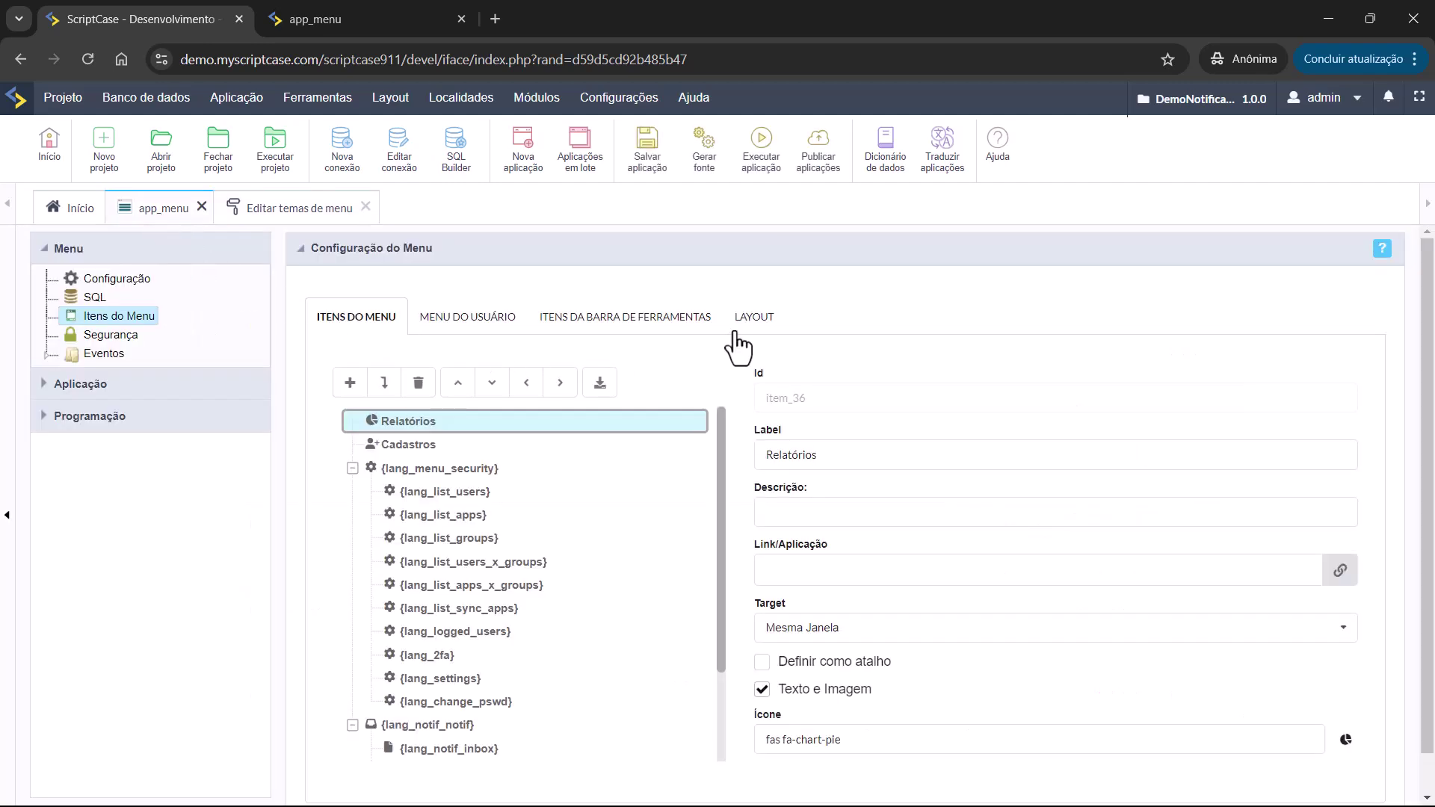
{"action": "left_click", "coordinate": [754, 320]}
{"action": "left_click", "coordinate": [514, 674]}
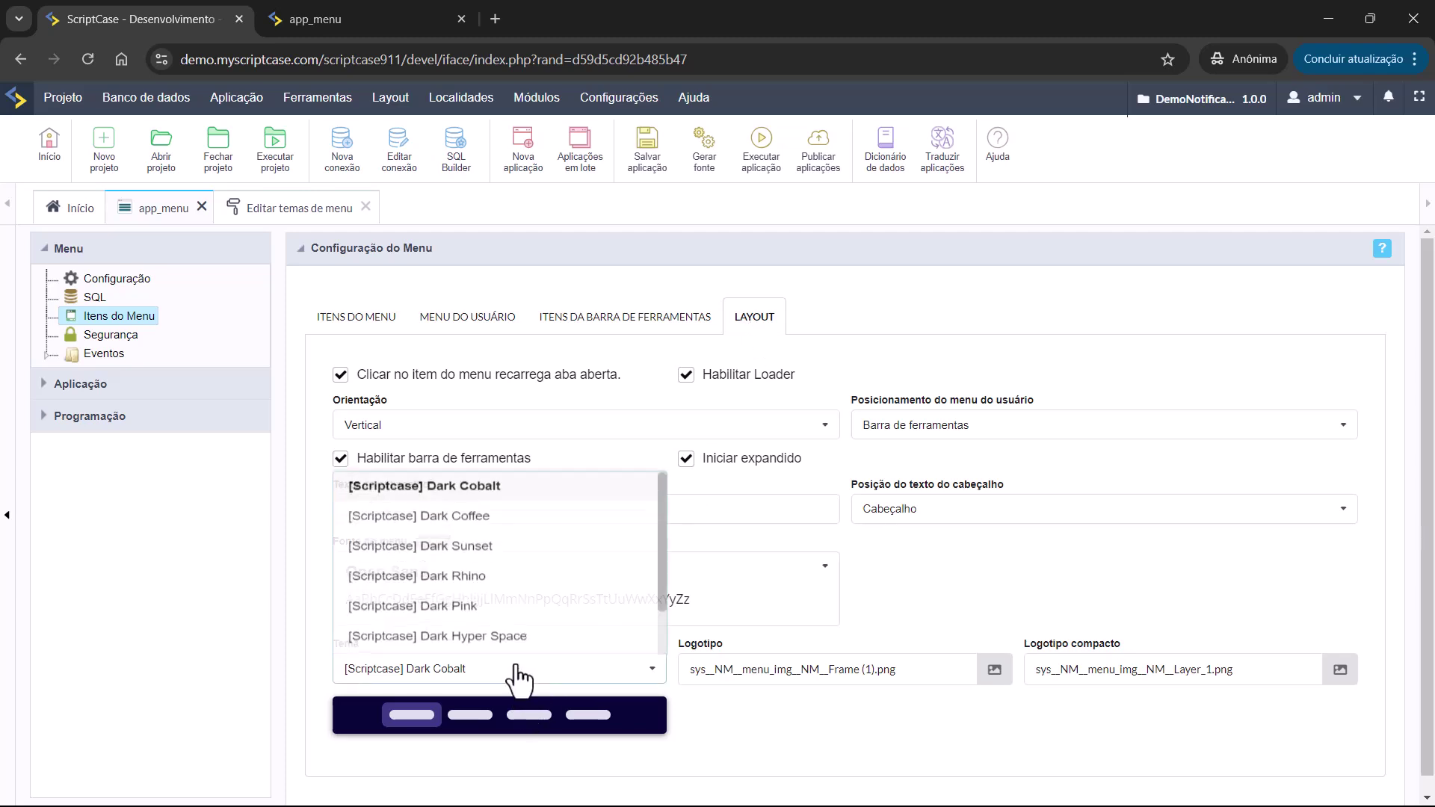
{"action": "scroll", "coordinate": [512, 632], "scroll_direction": "down", "scroll_amount": 1}
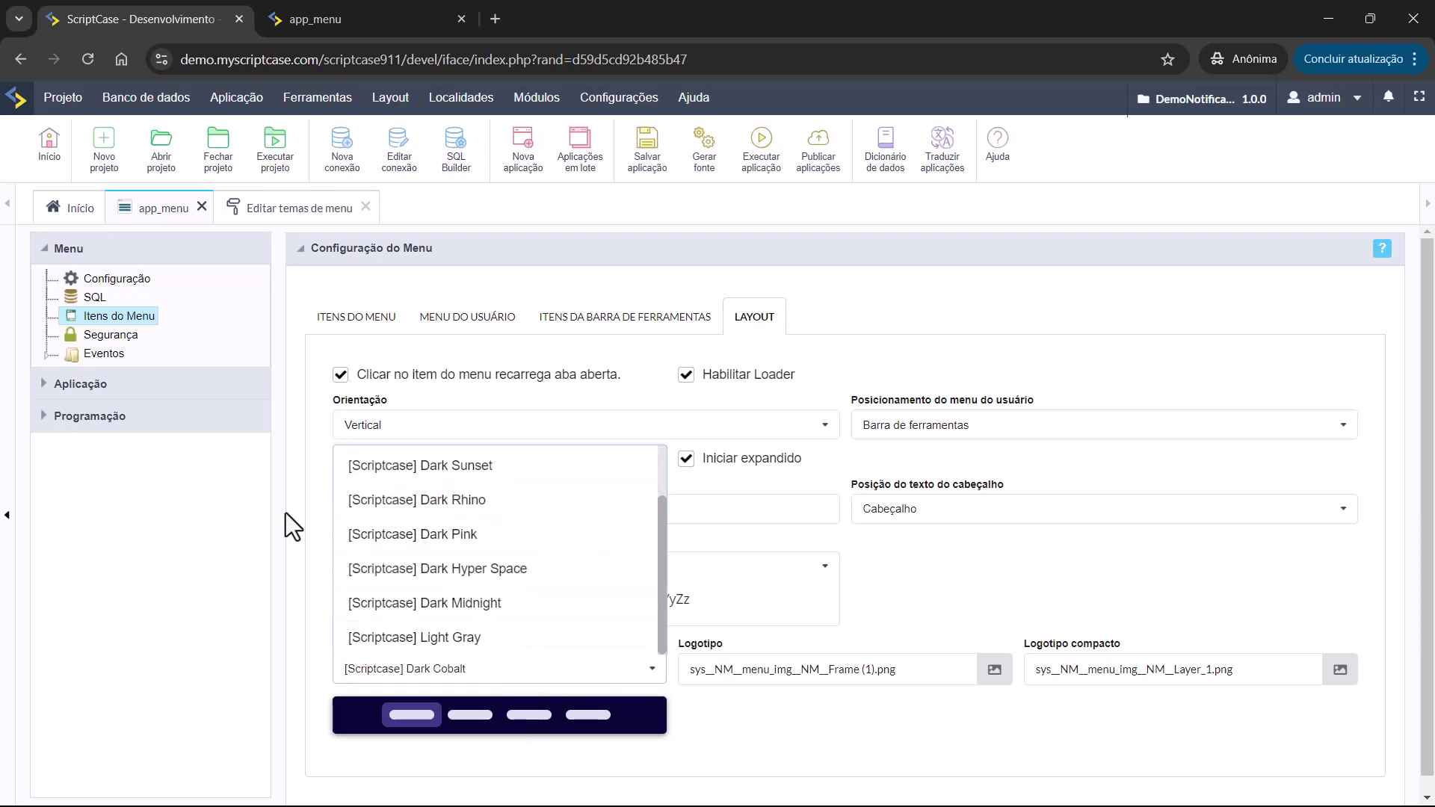
{"action": "left_click", "coordinate": [114, 296]}
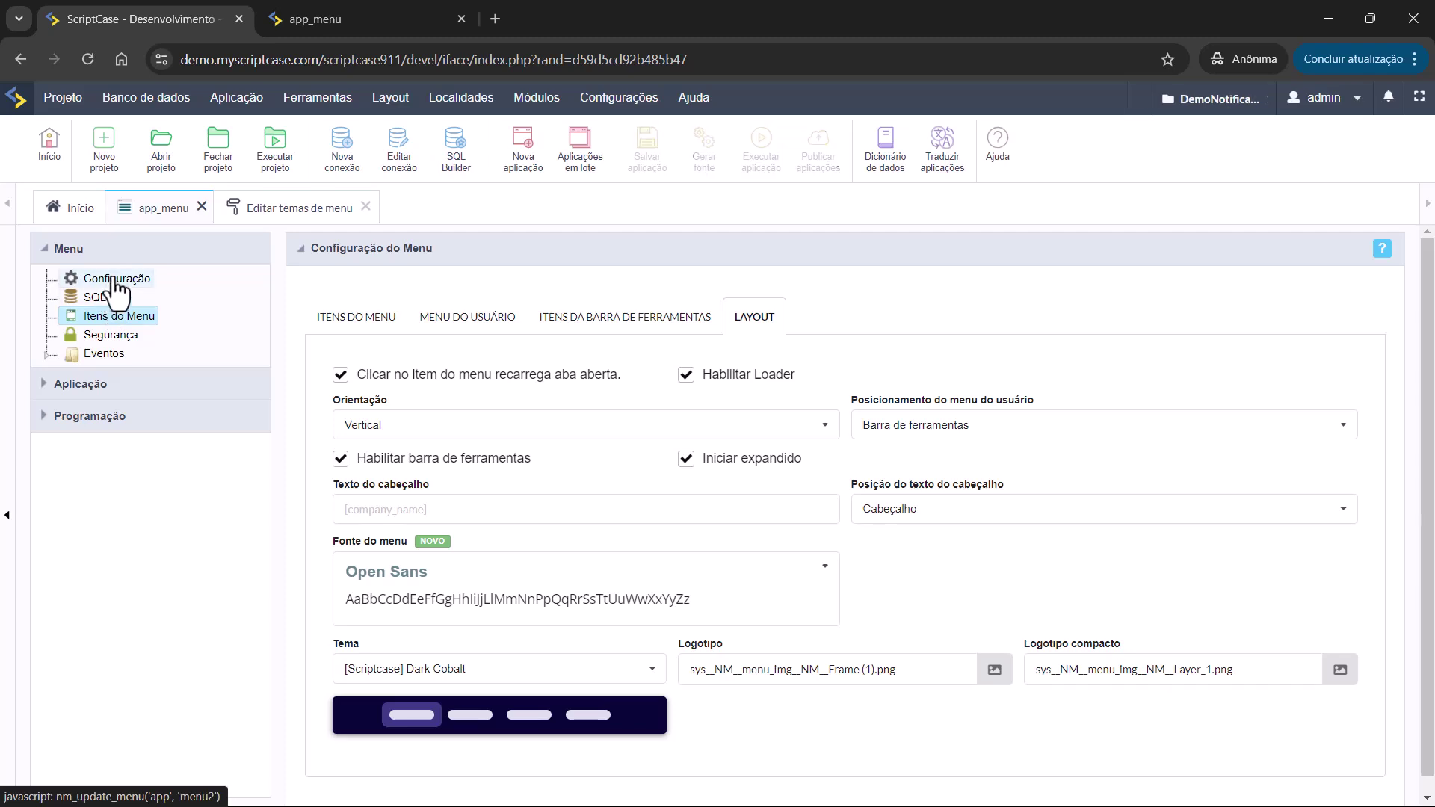
{"action": "left_click", "coordinate": [108, 279]}
{"action": "left_click", "coordinate": [109, 317]}
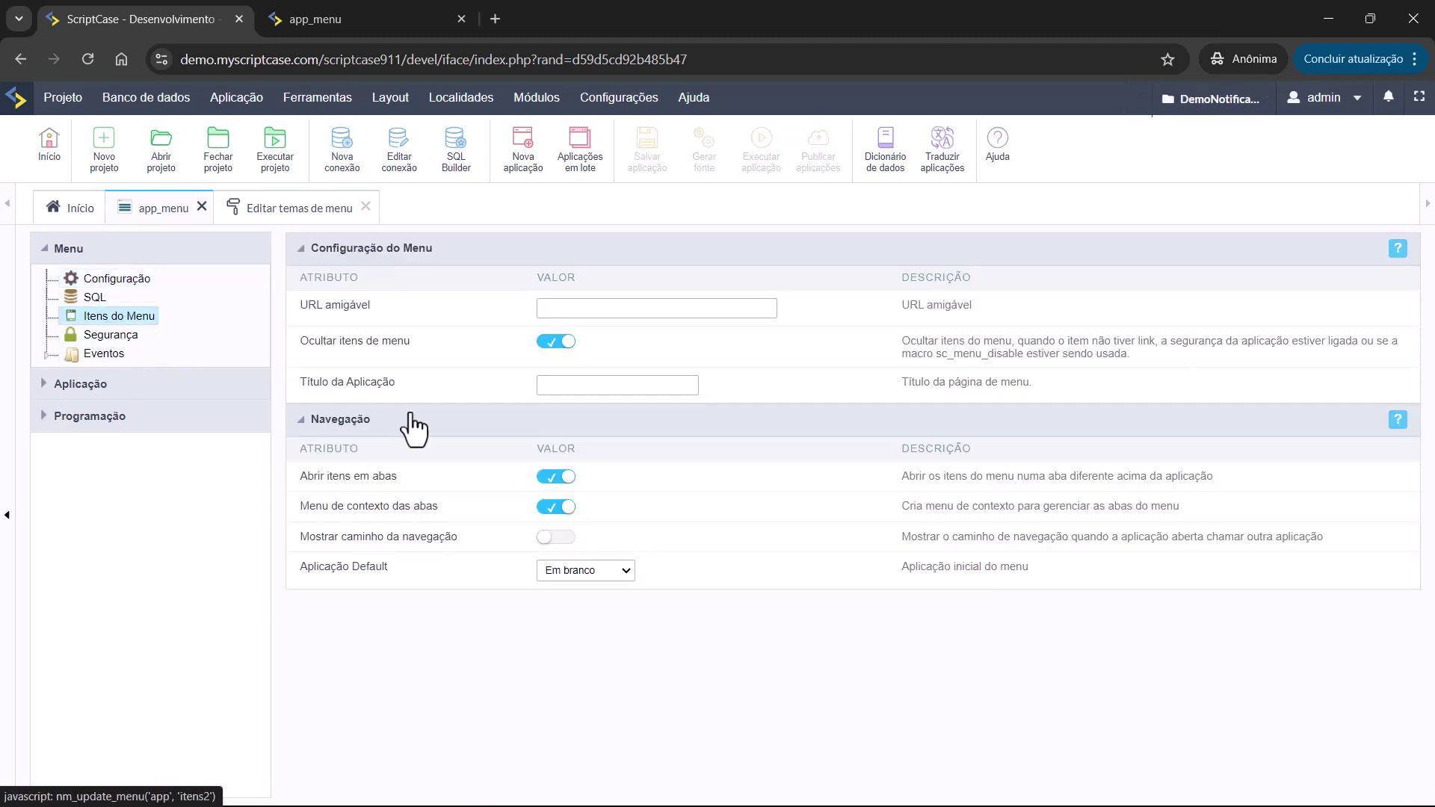
{"action": "scroll", "coordinate": [589, 620], "scroll_direction": "down", "scroll_amount": 8}
Set the app_menu theme to [Project] MeuTemaMEnu and run the app.
{"action": "left_click", "coordinate": [769, 278]}
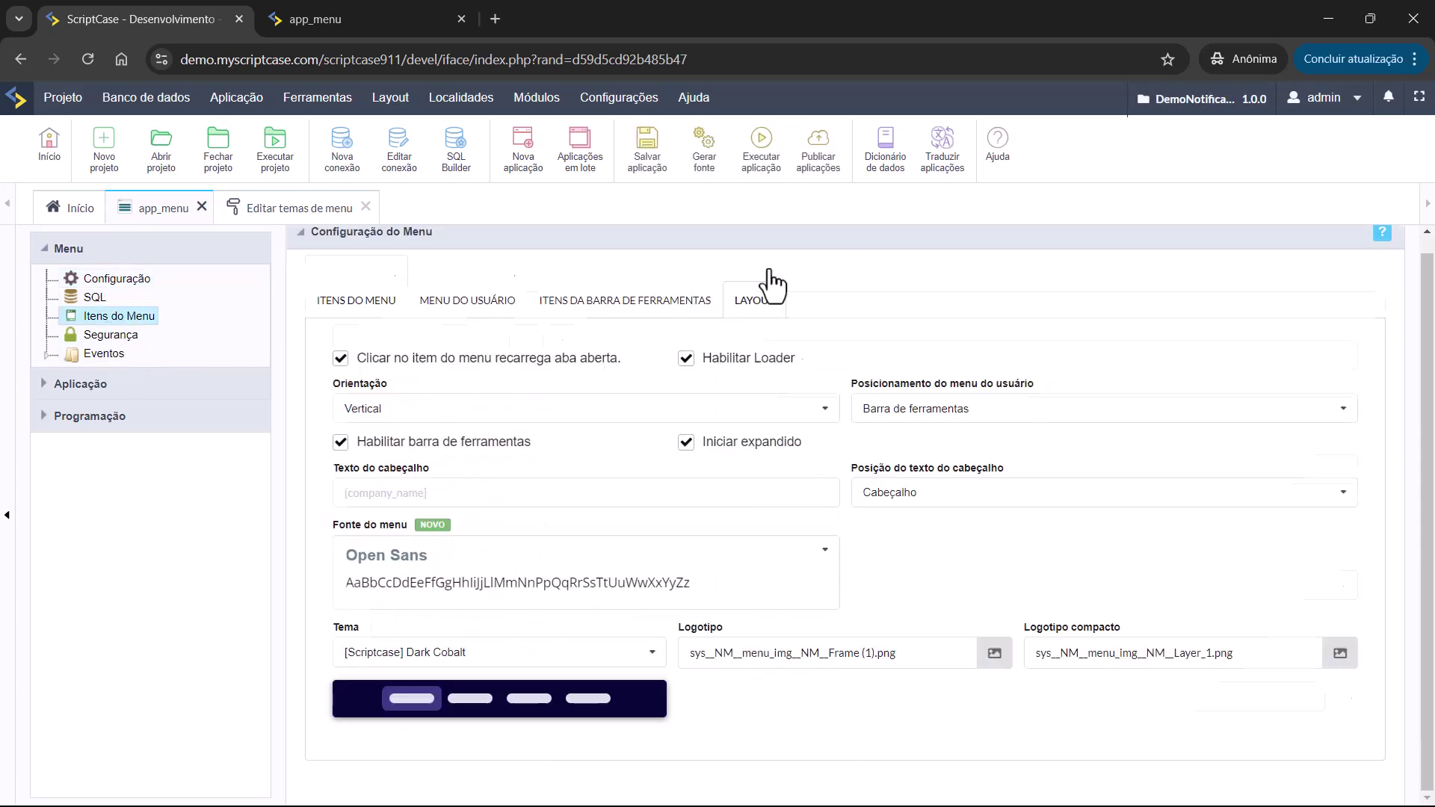
{"action": "left_click", "coordinate": [378, 656]}
{"action": "scroll", "coordinate": [517, 553], "scroll_direction": "down", "scroll_amount": 1}
{"action": "scroll", "coordinate": [518, 553], "scroll_direction": "down", "scroll_amount": 1}
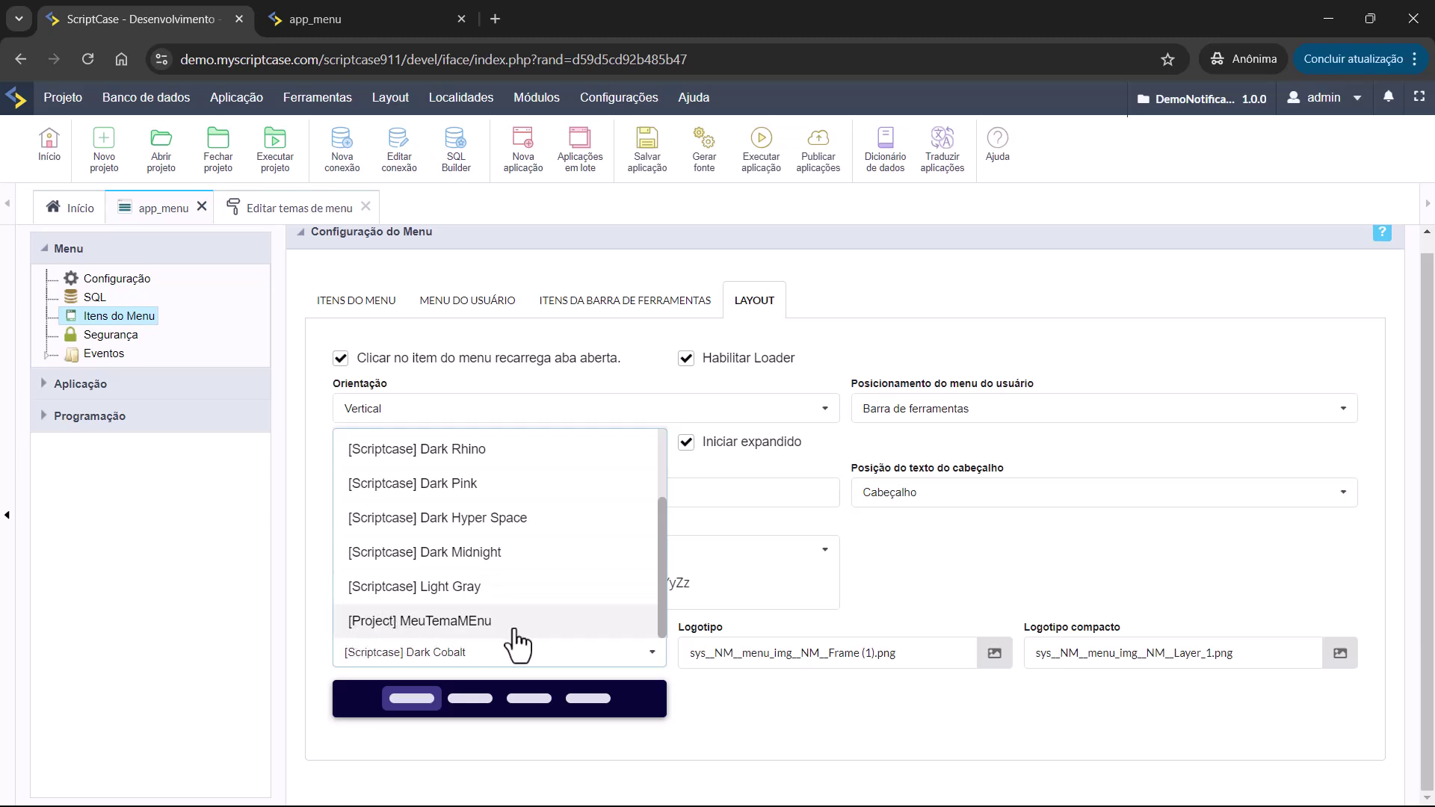
{"action": "left_click", "coordinate": [478, 622]}
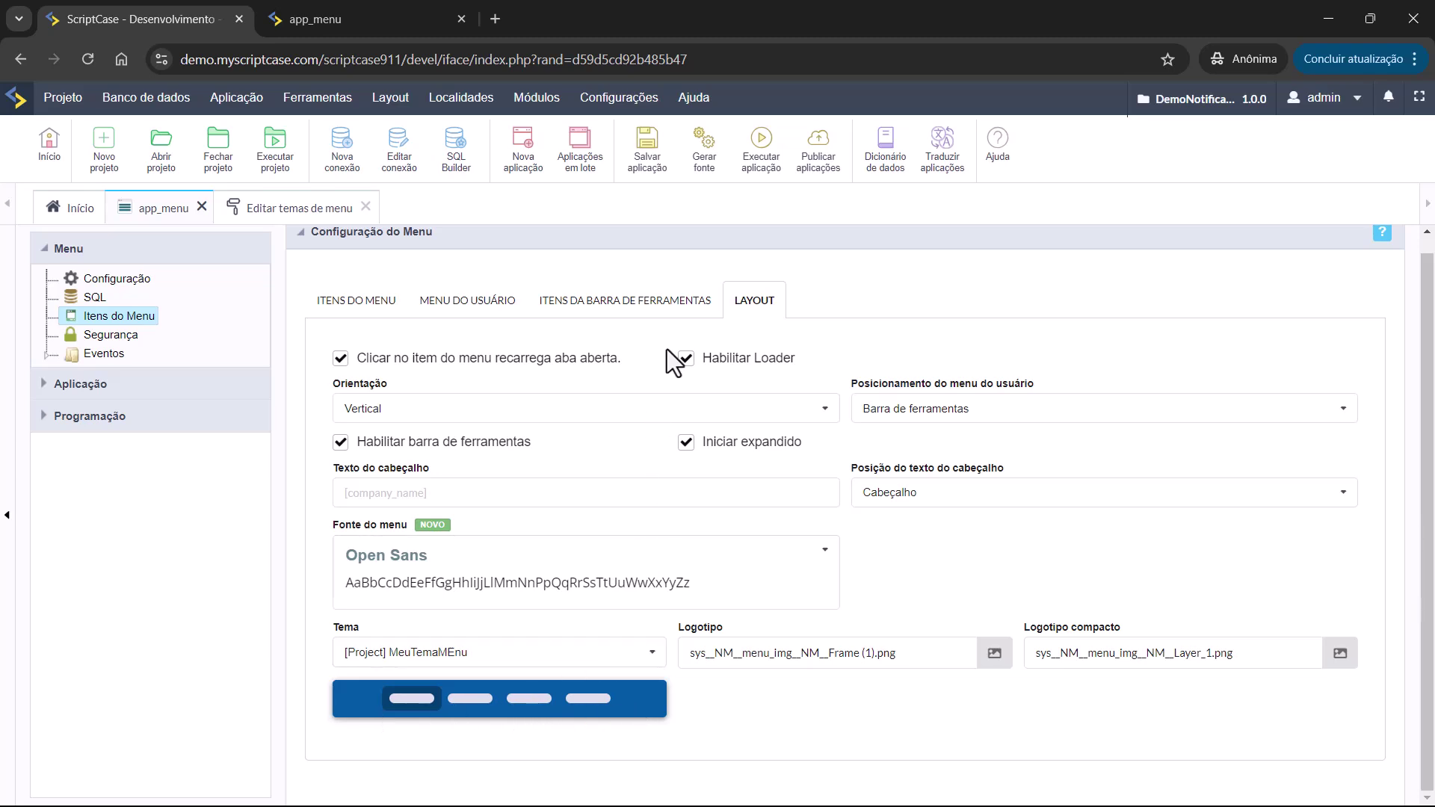
{"action": "left_click", "coordinate": [761, 169]}
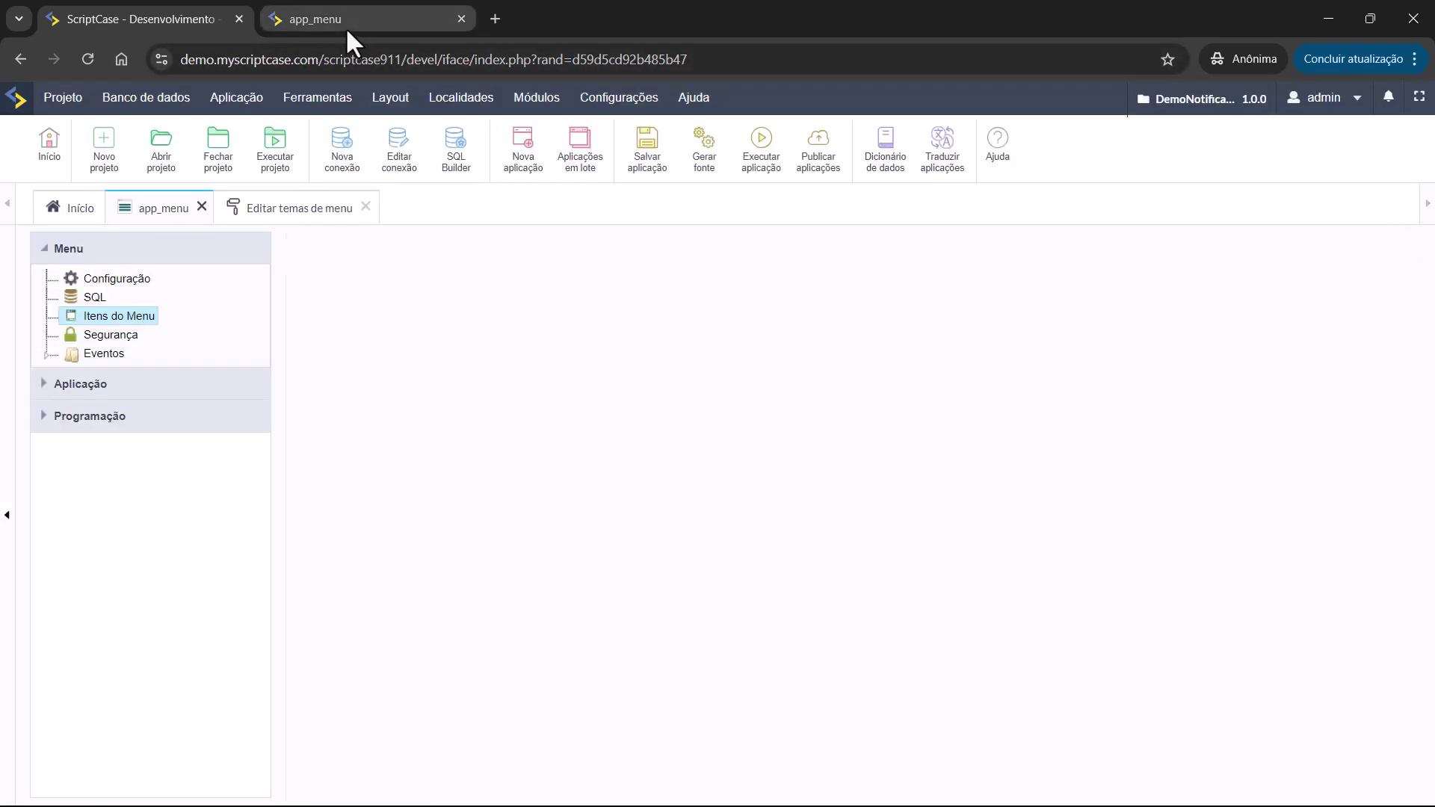
Launch the app_Login application from the ScriptCase application list.
{"action": "left_click", "coordinate": [340, 17]}
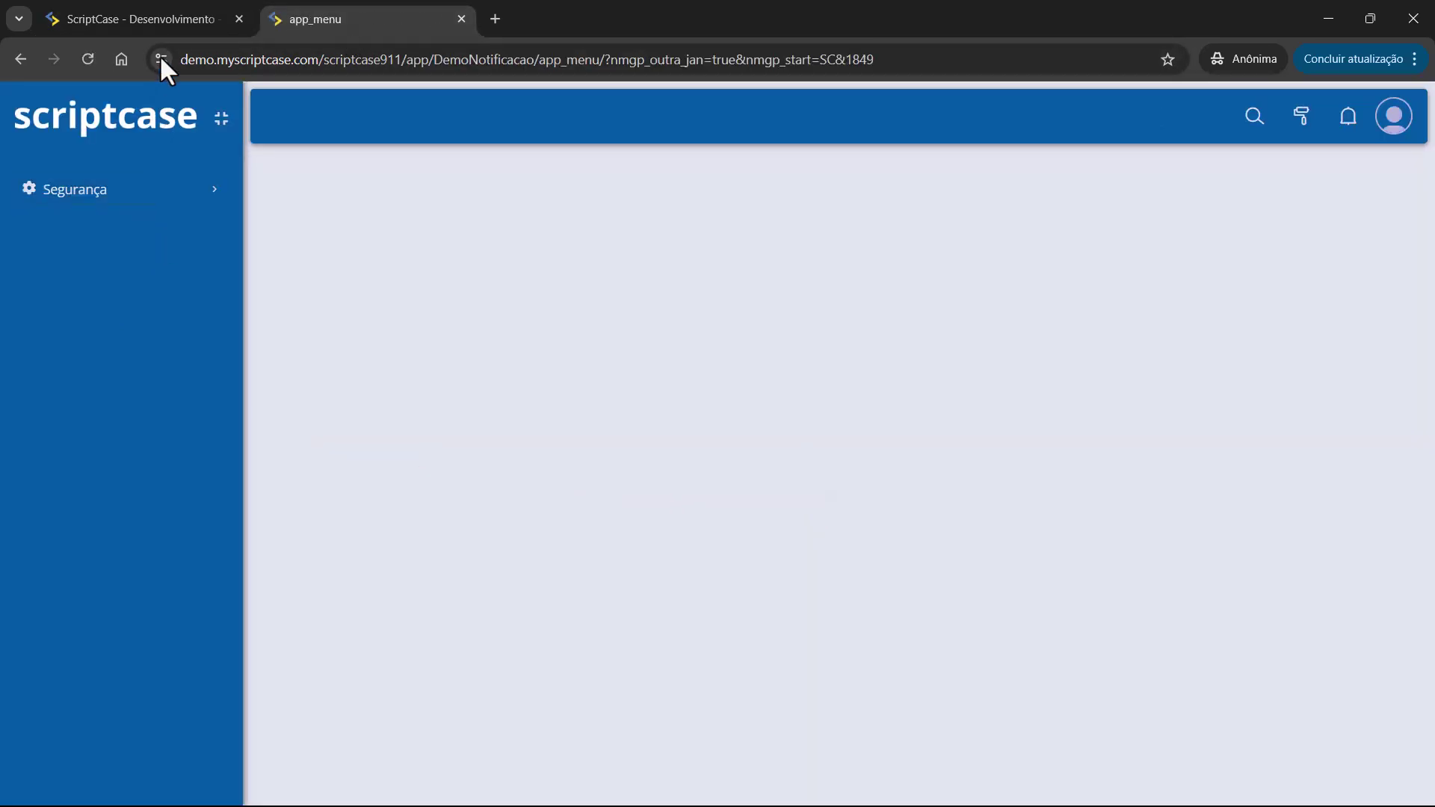
{"action": "left_click", "coordinate": [162, 20]}
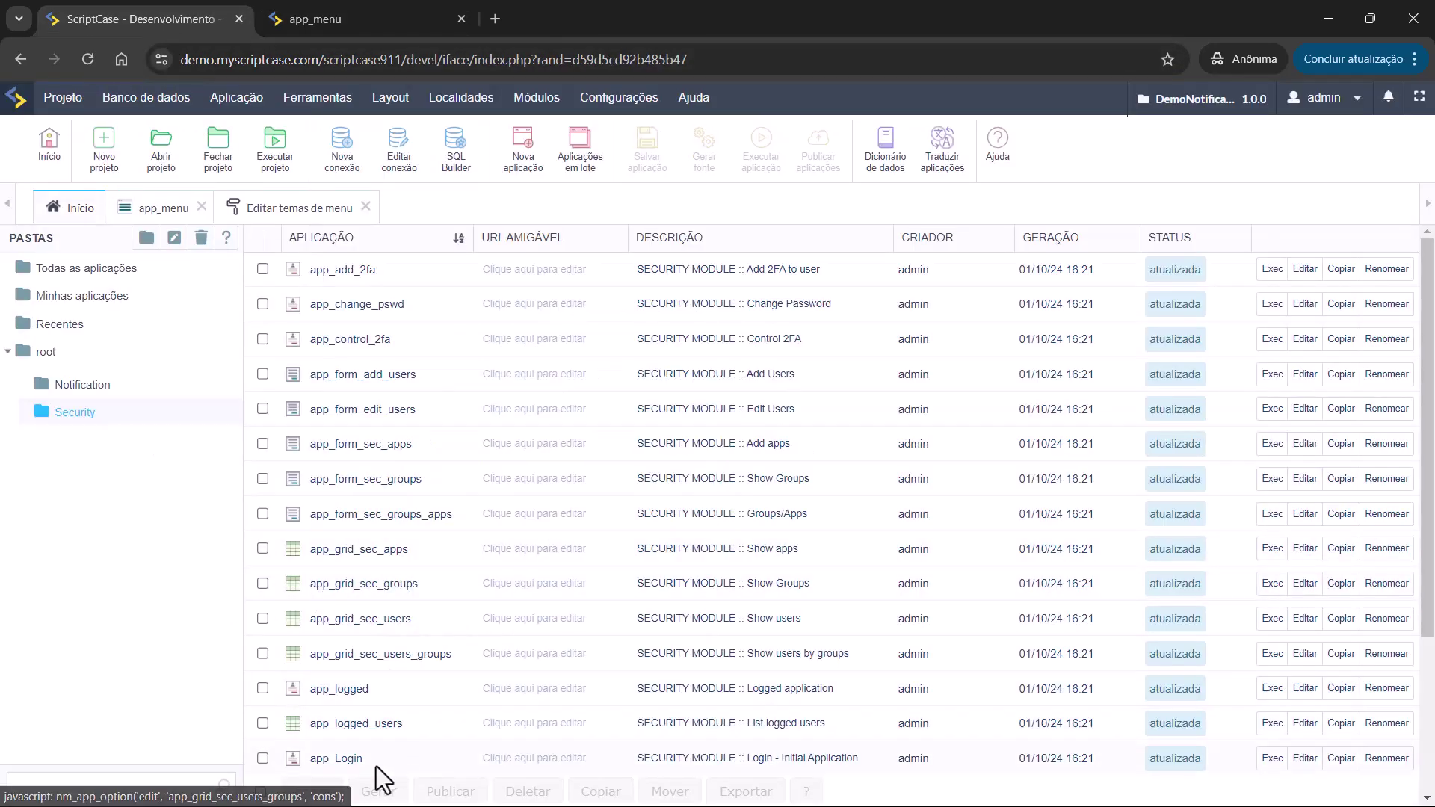
{"action": "scroll", "coordinate": [370, 750], "scroll_direction": "down", "scroll_amount": 3}
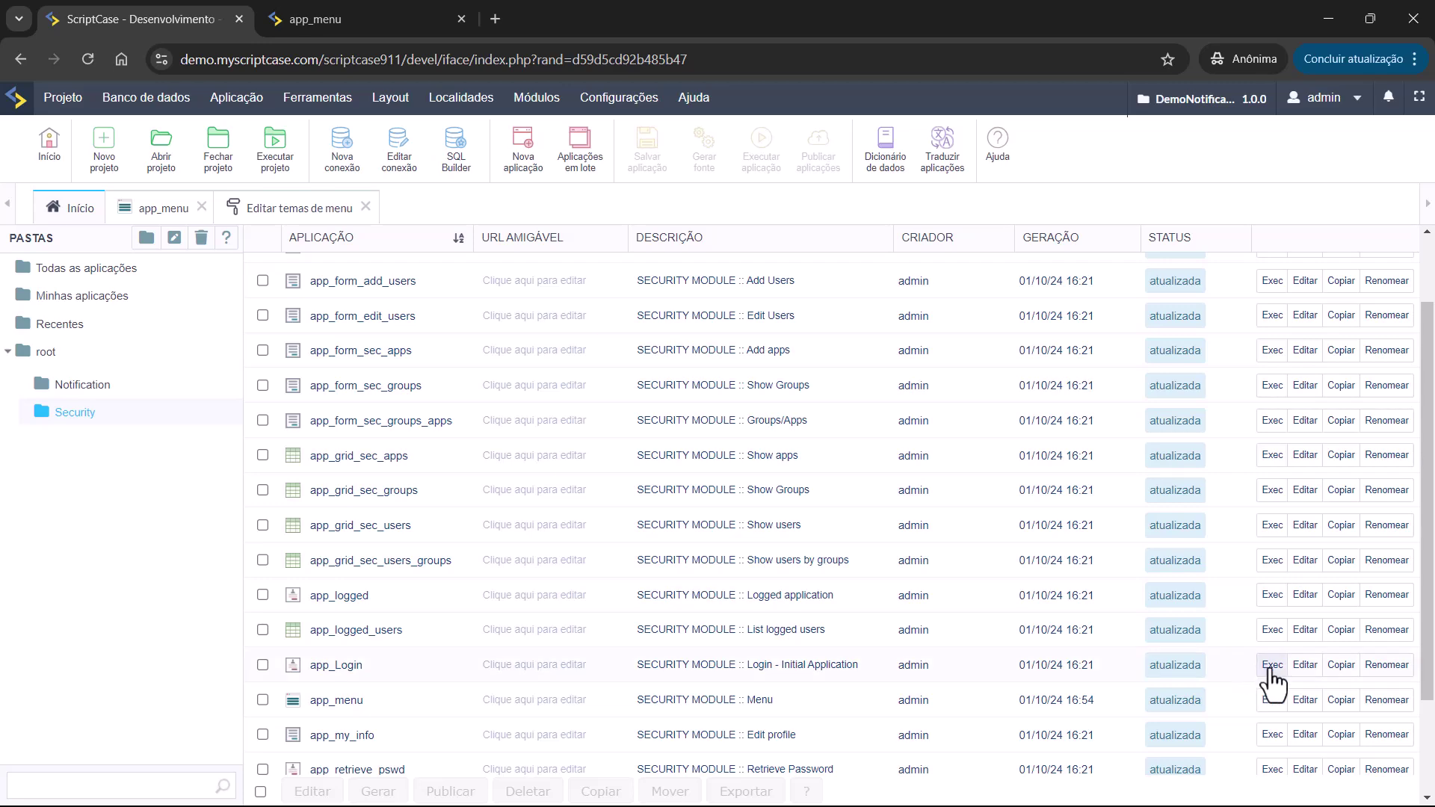
{"action": "left_click", "coordinate": [1271, 665]}
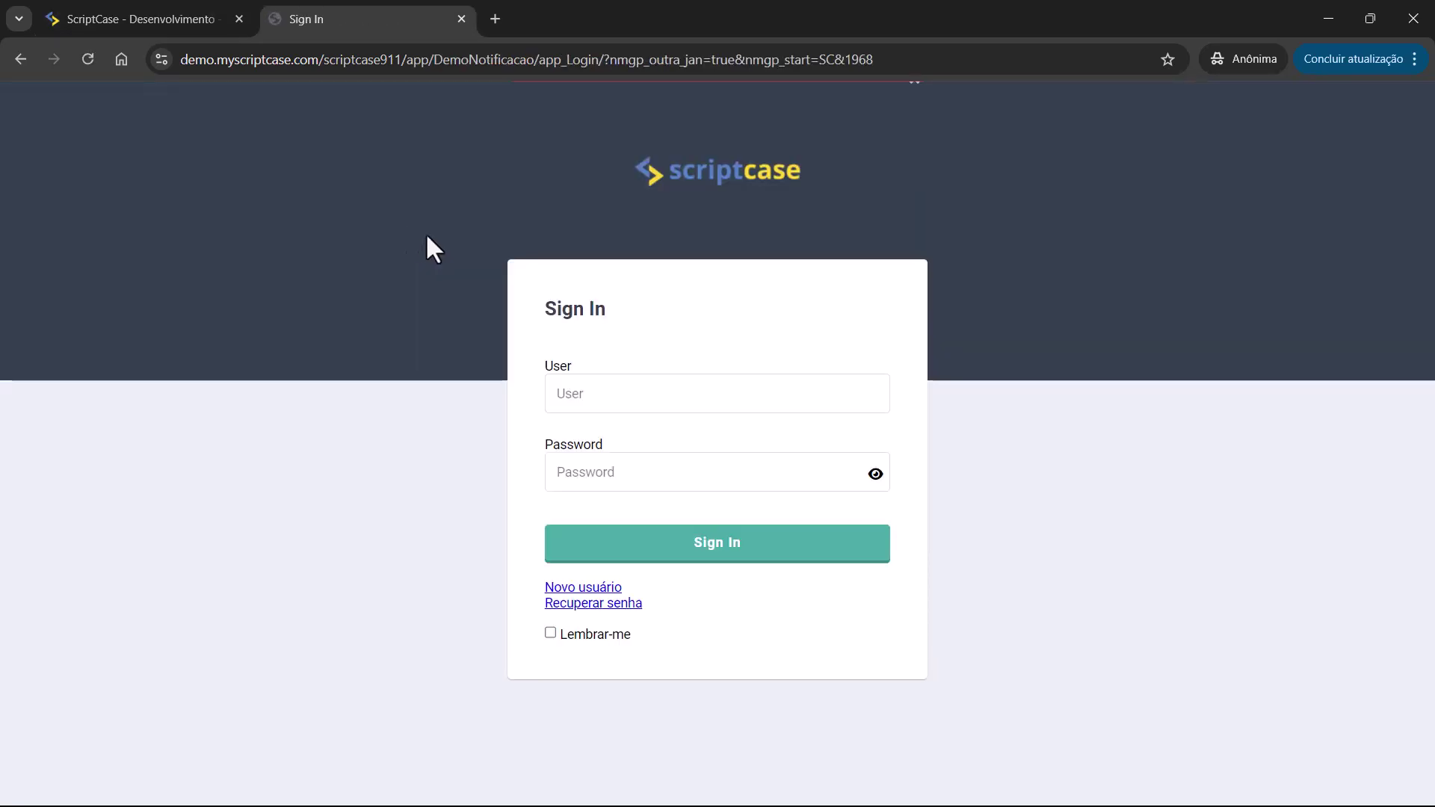
Sign in to the running app as admin with the account password.
{"action": "left_click", "coordinate": [684, 377]}
{"action": "type", "text": "admin"}
{"action": "key", "text": "Tab"}
{"action": "type", "text": "admin"}
{"action": "left_click", "coordinate": [737, 539]}
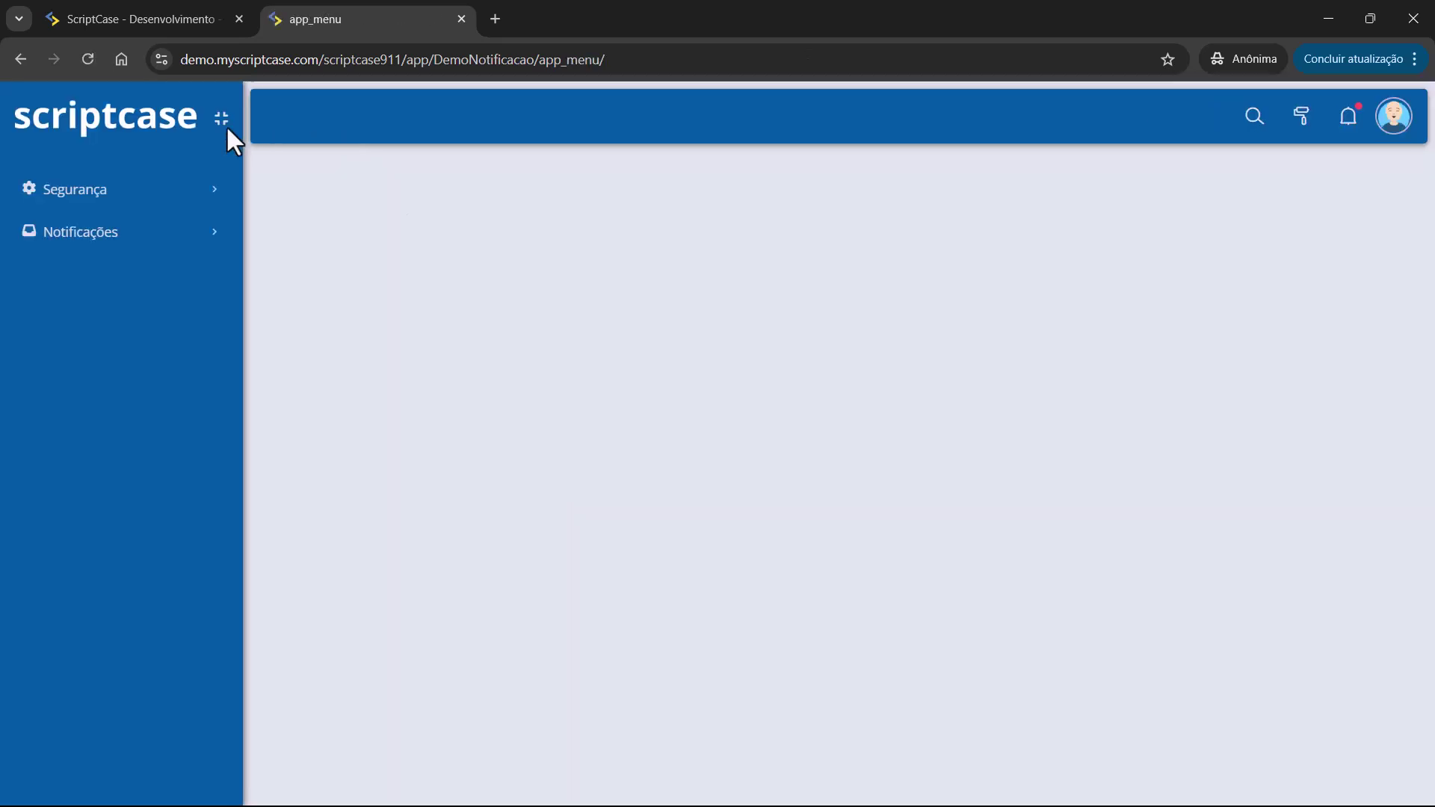
Check the blue-themed avatar menu and expand Notificações in the sidebar.
{"action": "left_click", "coordinate": [1392, 120]}
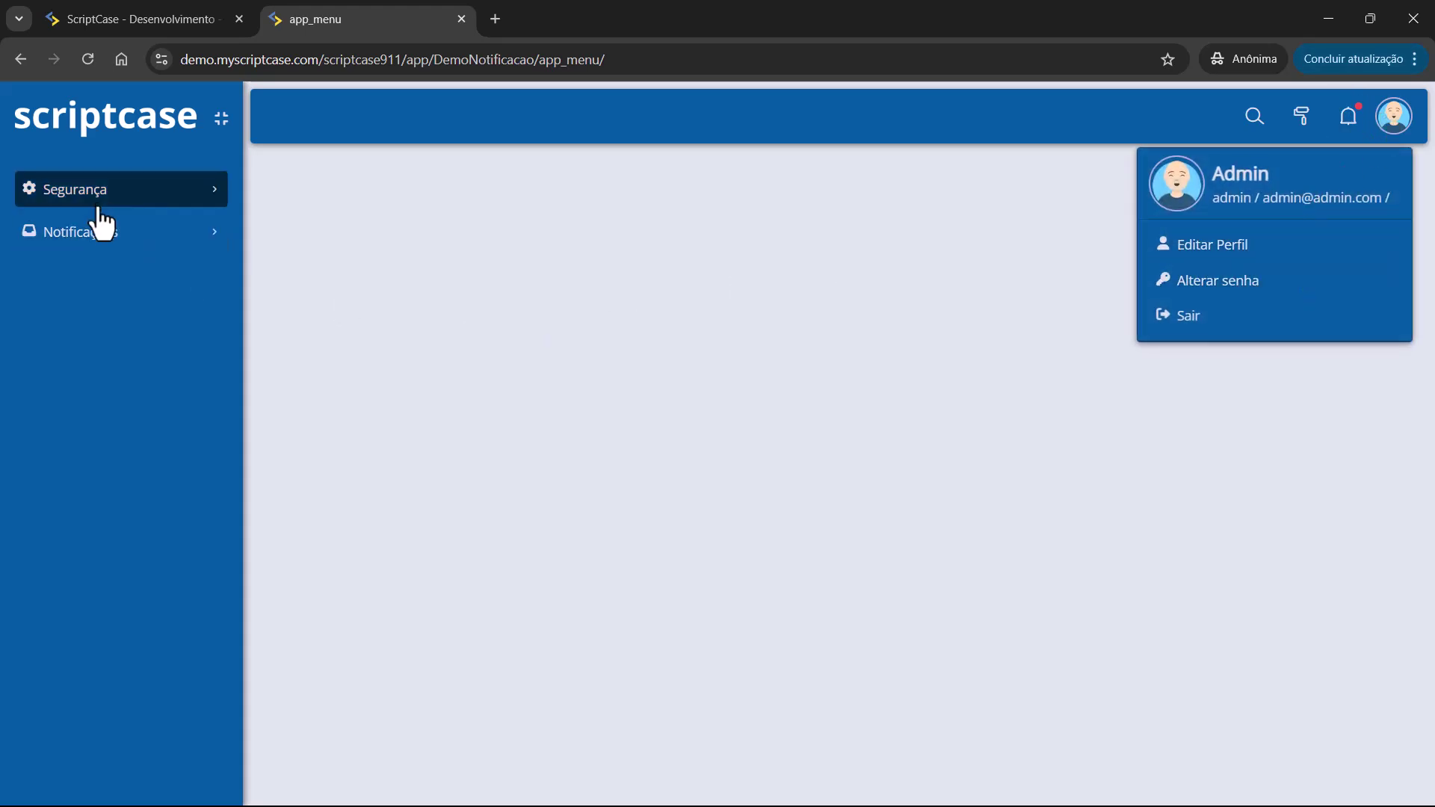
{"action": "left_click", "coordinate": [285, 249]}
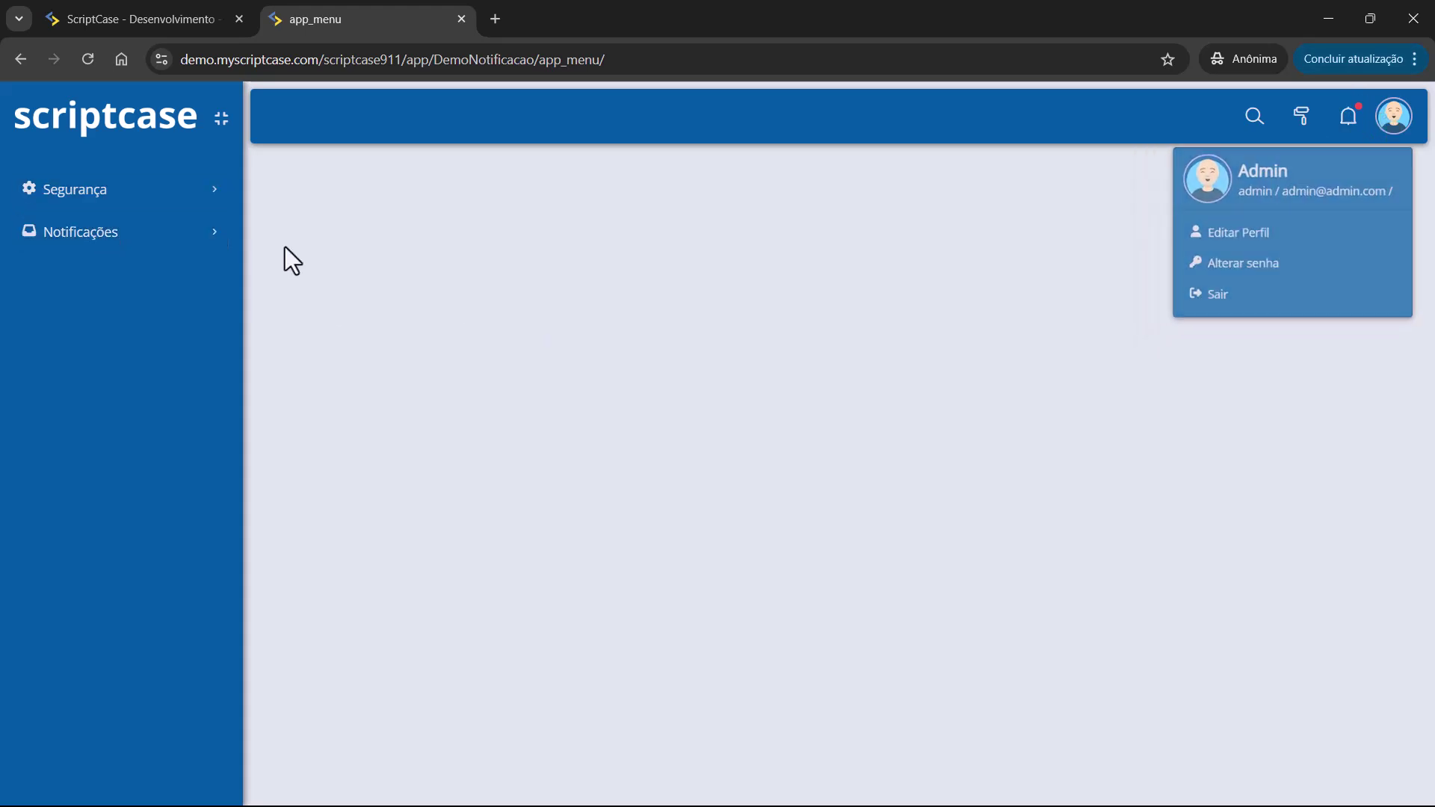
{"action": "left_click", "coordinate": [110, 235]}
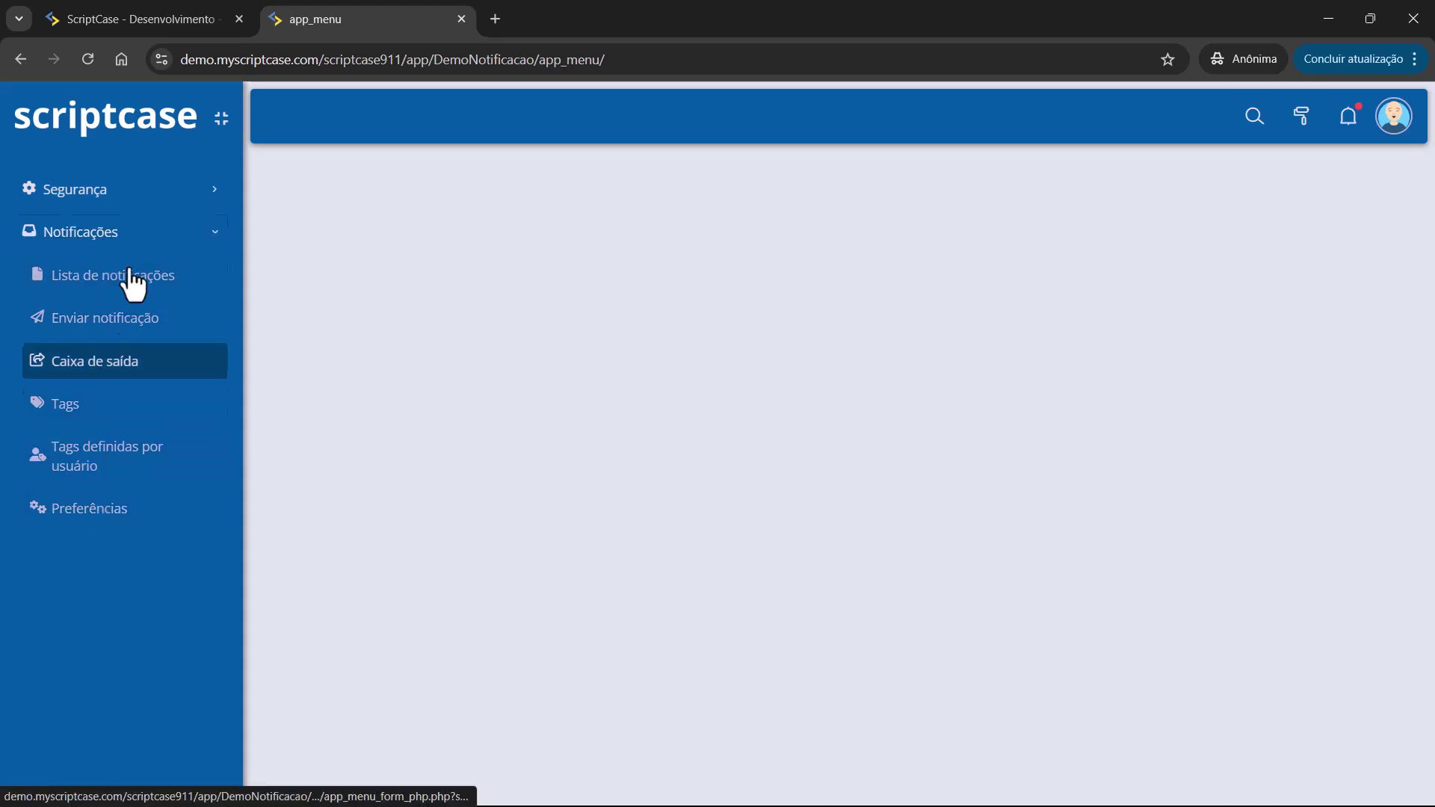
{"action": "key", "text": "alt+Tab"}
Preview MeuTemaMEnu from the Editar temas de menu list, then open it in Editar tema.
{"action": "left_click", "coordinate": [123, 5]}
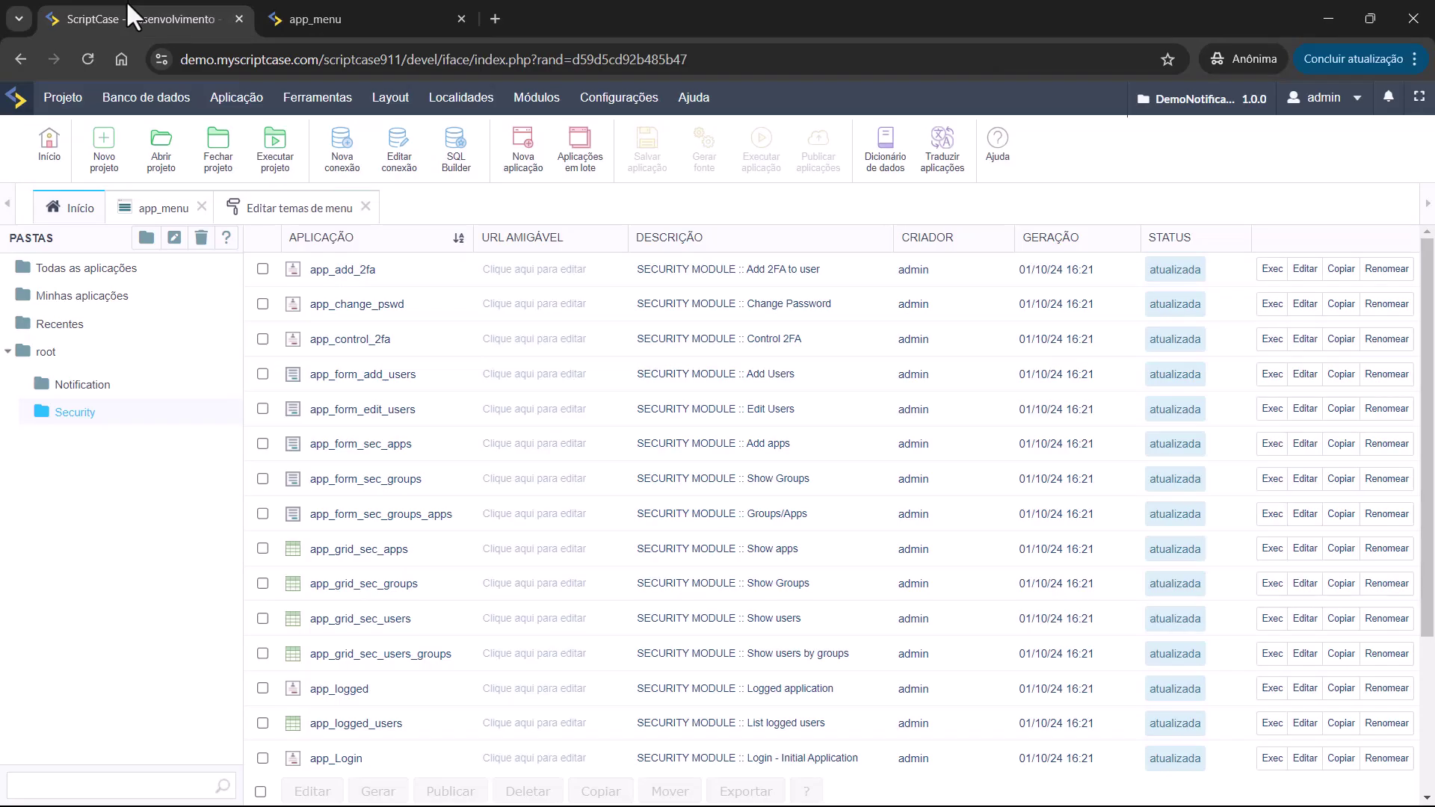
{"action": "left_click", "coordinate": [257, 211]}
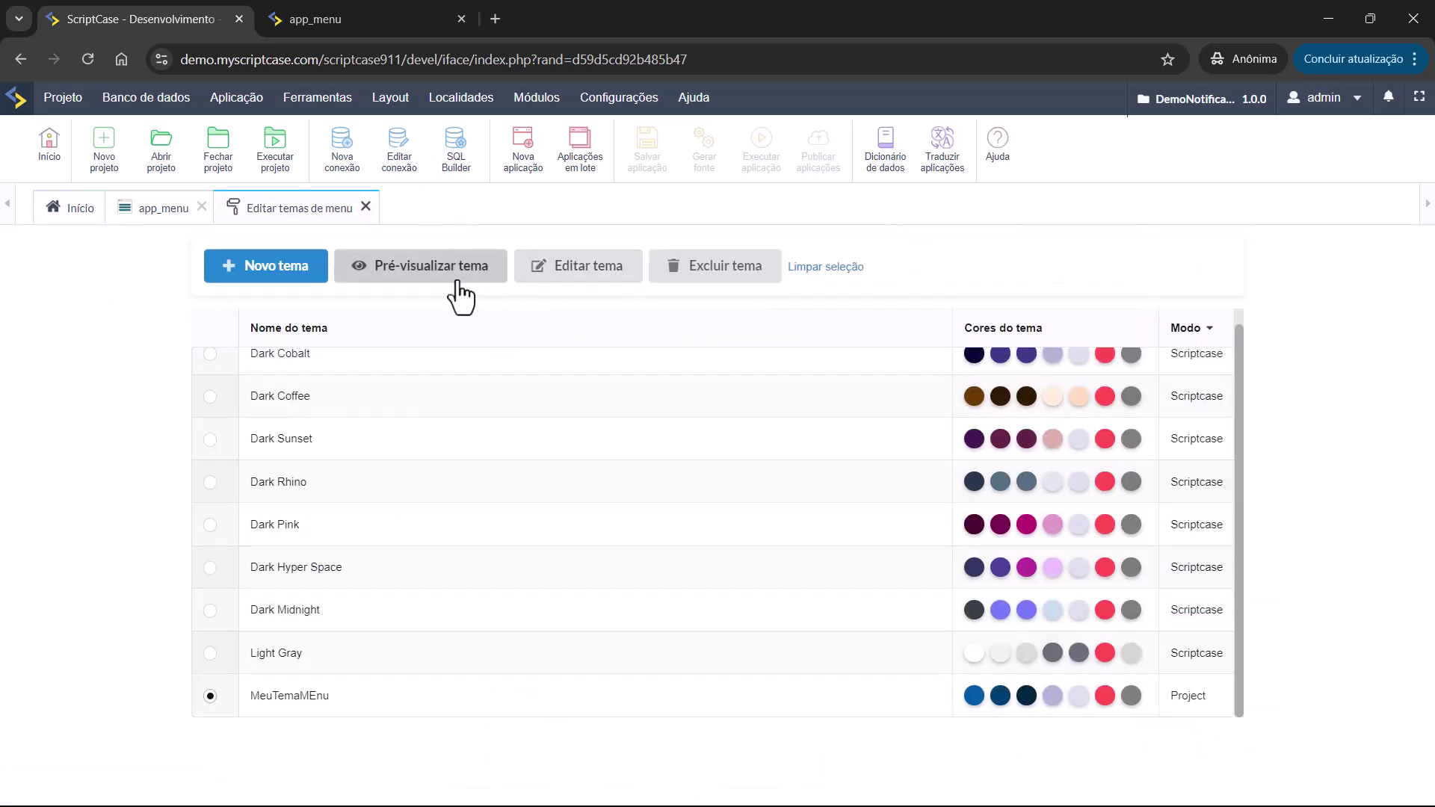
{"action": "left_click", "coordinate": [456, 283]}
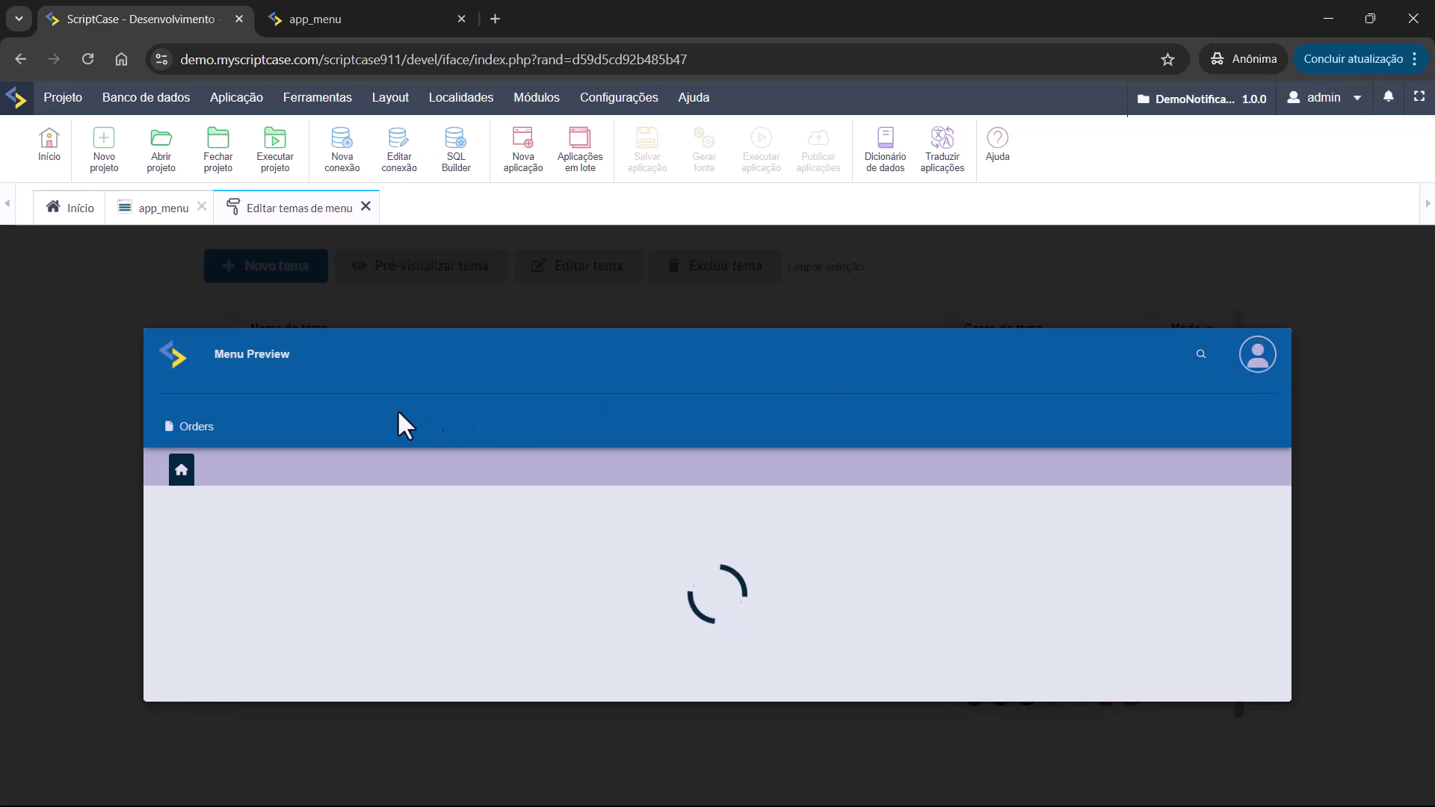
{"action": "left_click", "coordinate": [89, 333]}
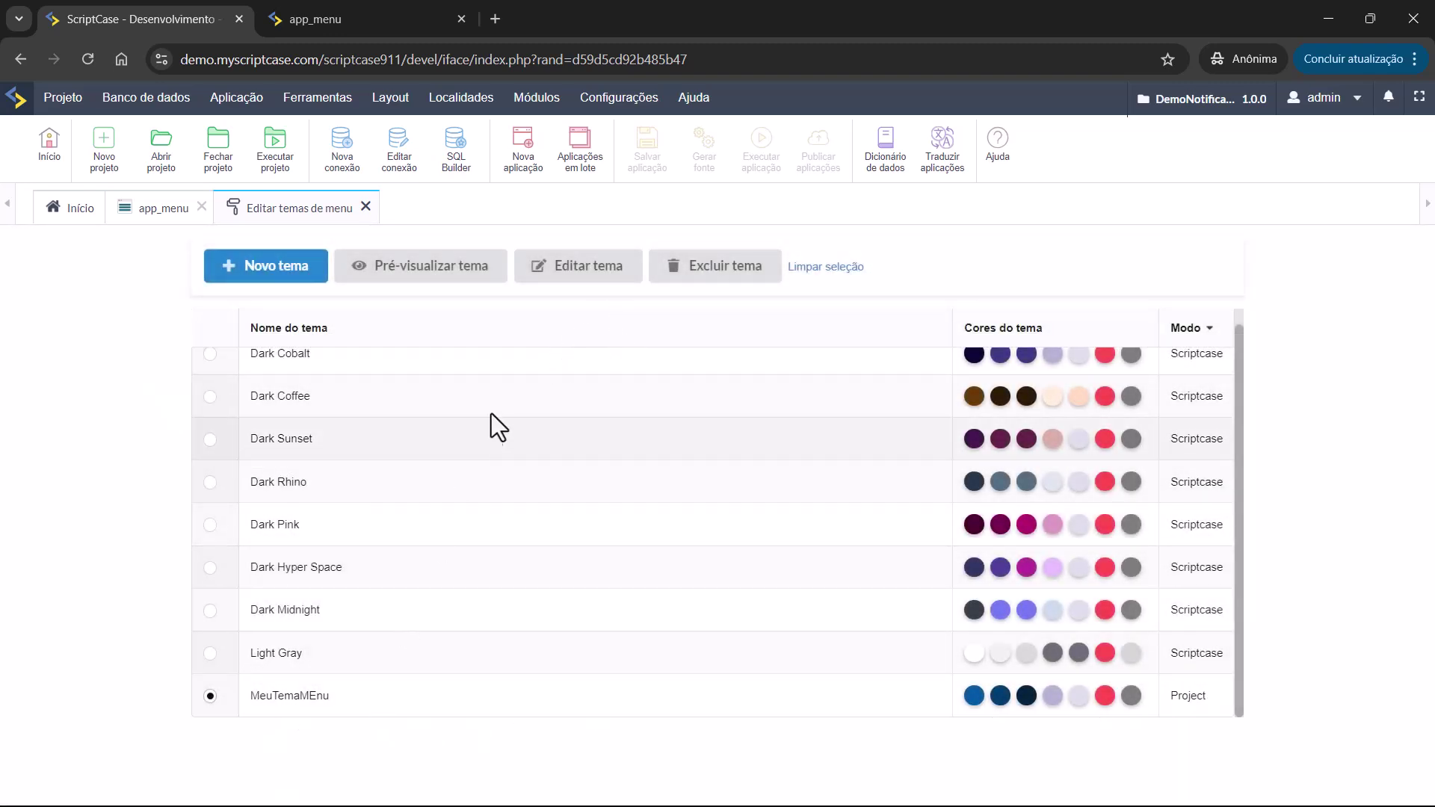
{"action": "left_click", "coordinate": [561, 275]}
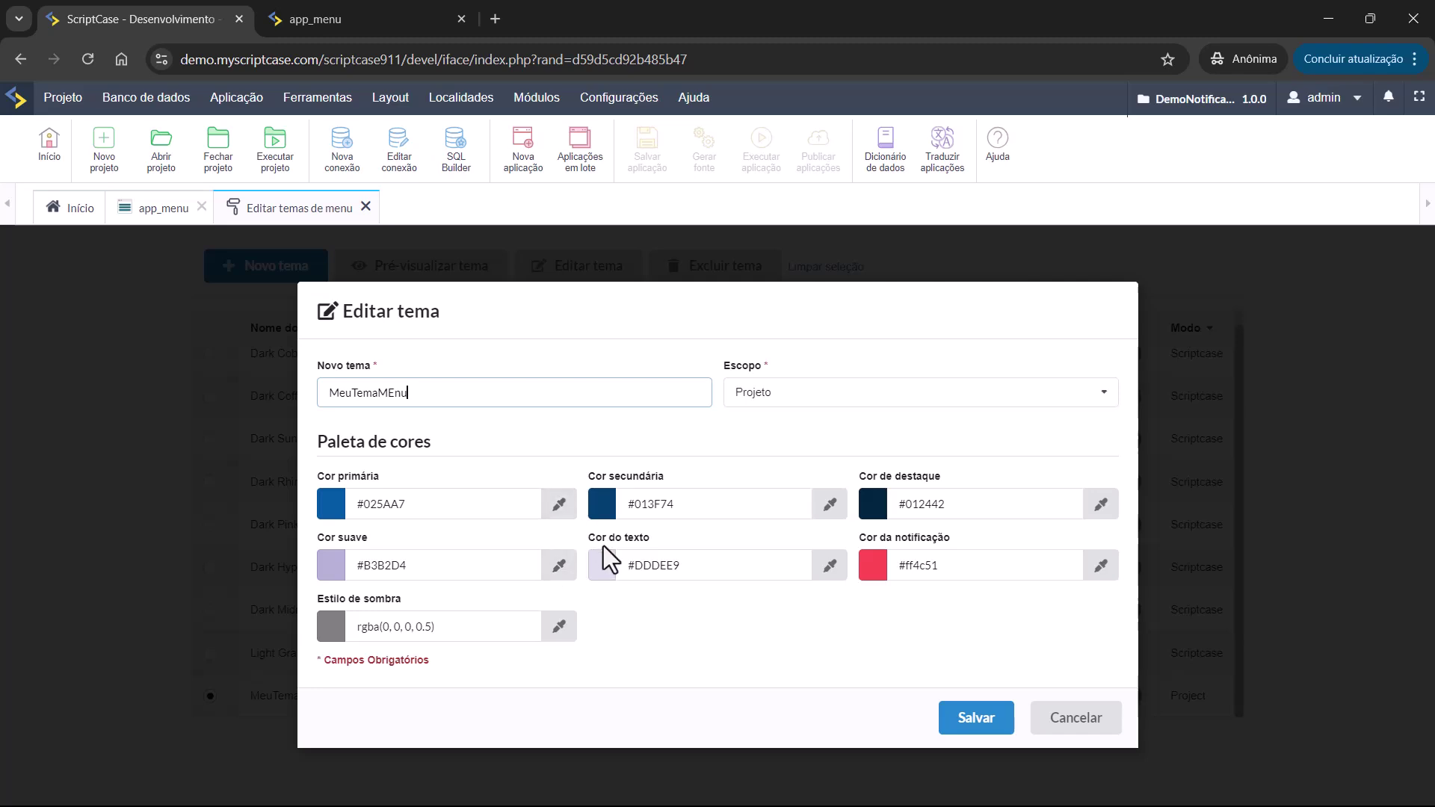
Dismiss the MeuTemaMEnu Editar tema form with Esc, keeping its colours unchanged.
{"action": "key", "text": "Escape"}
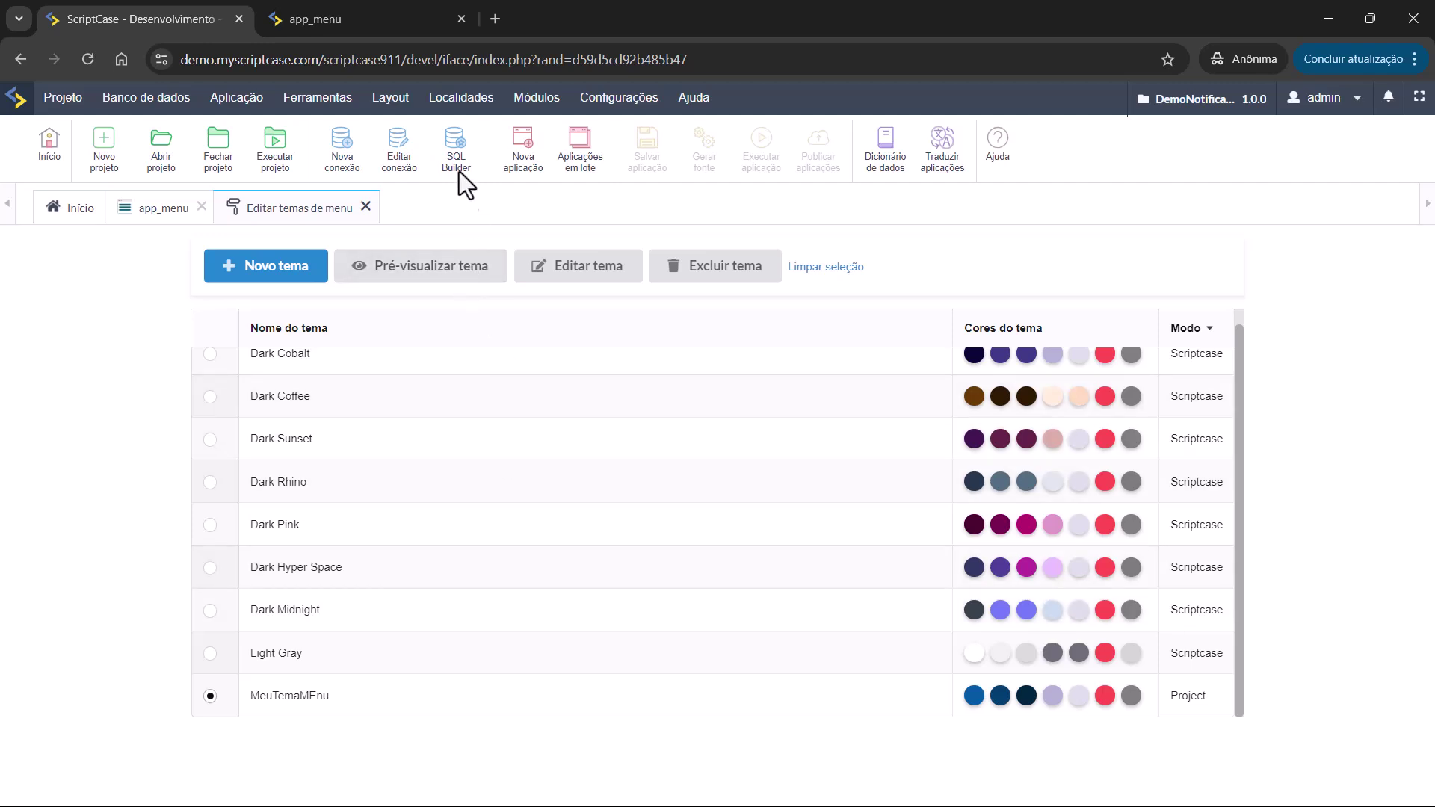
{"action": "left_click", "coordinate": [390, 97]}
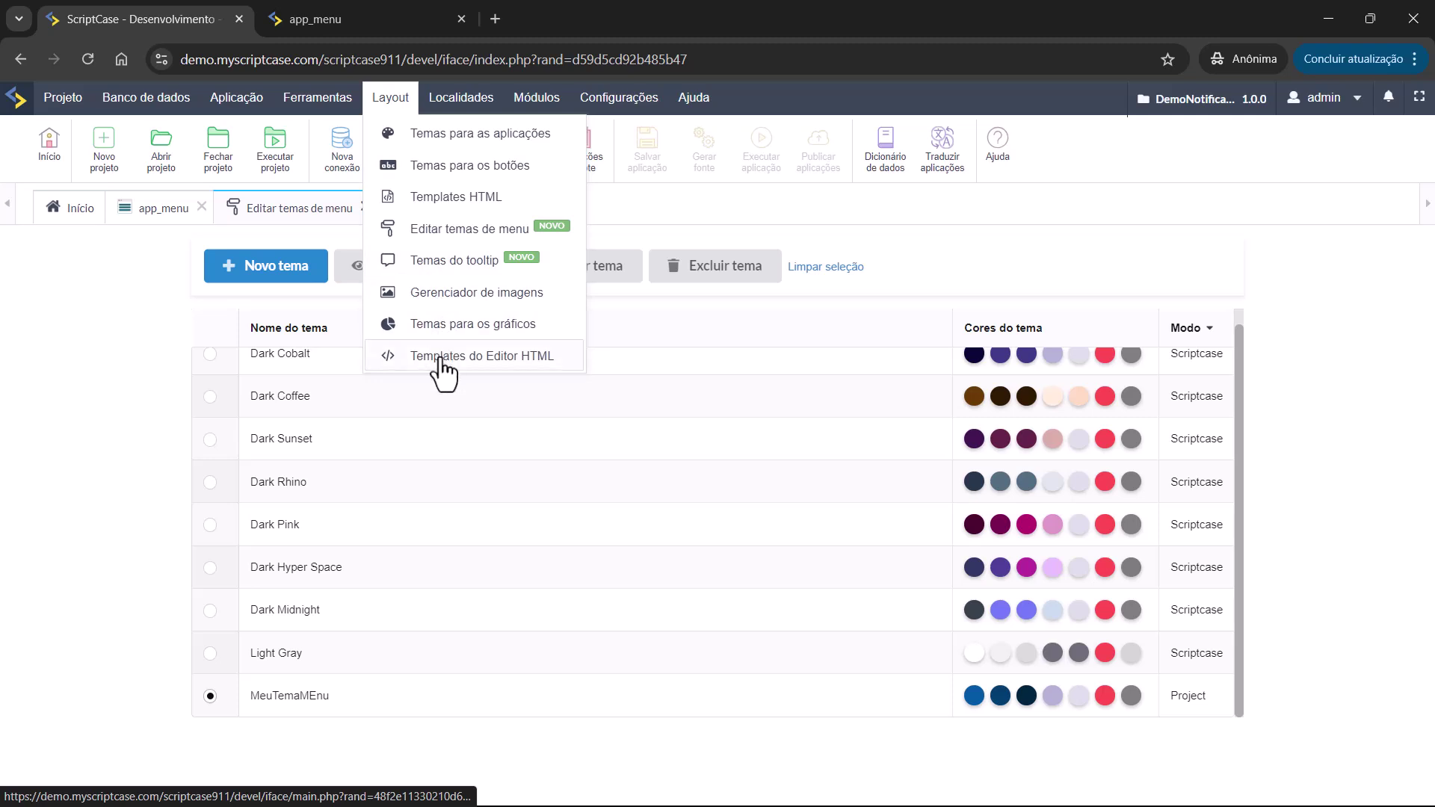